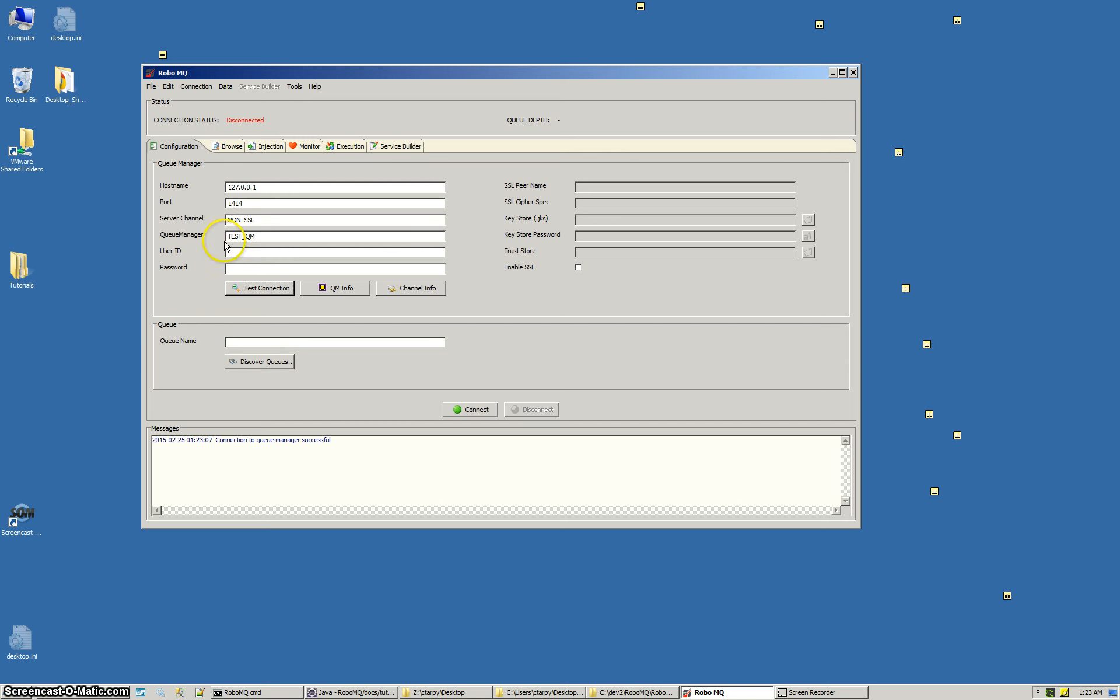
Step: Discover the queues on the TEST_QM queue manager and save all of them to the palette
left_click(251, 362)
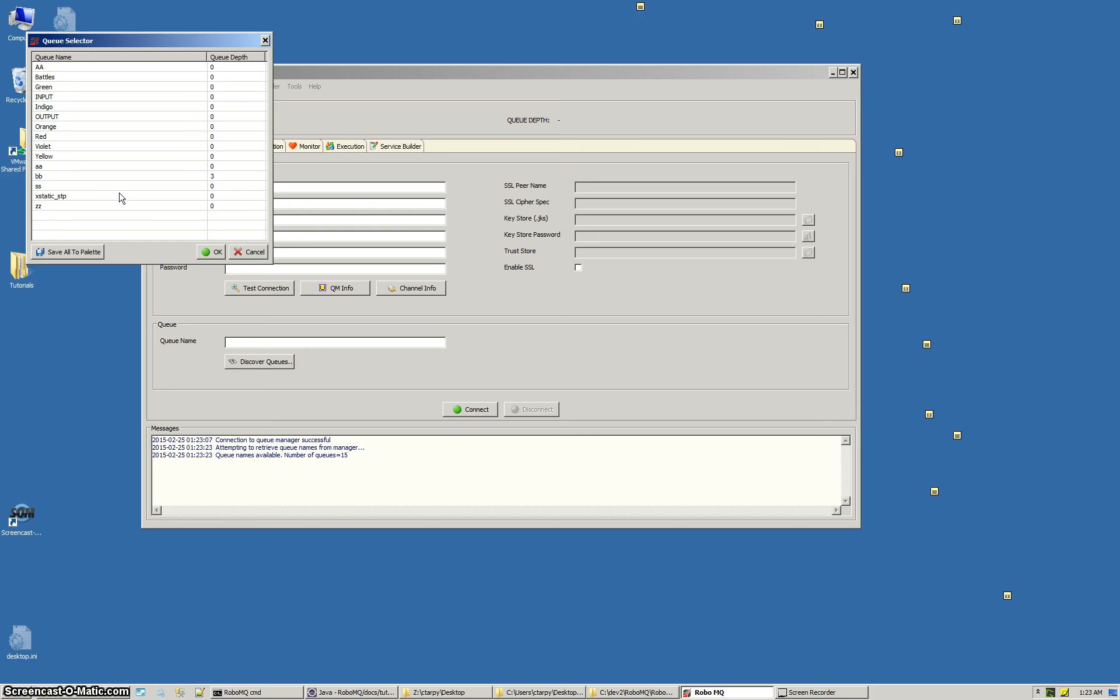
left_click(67, 254)
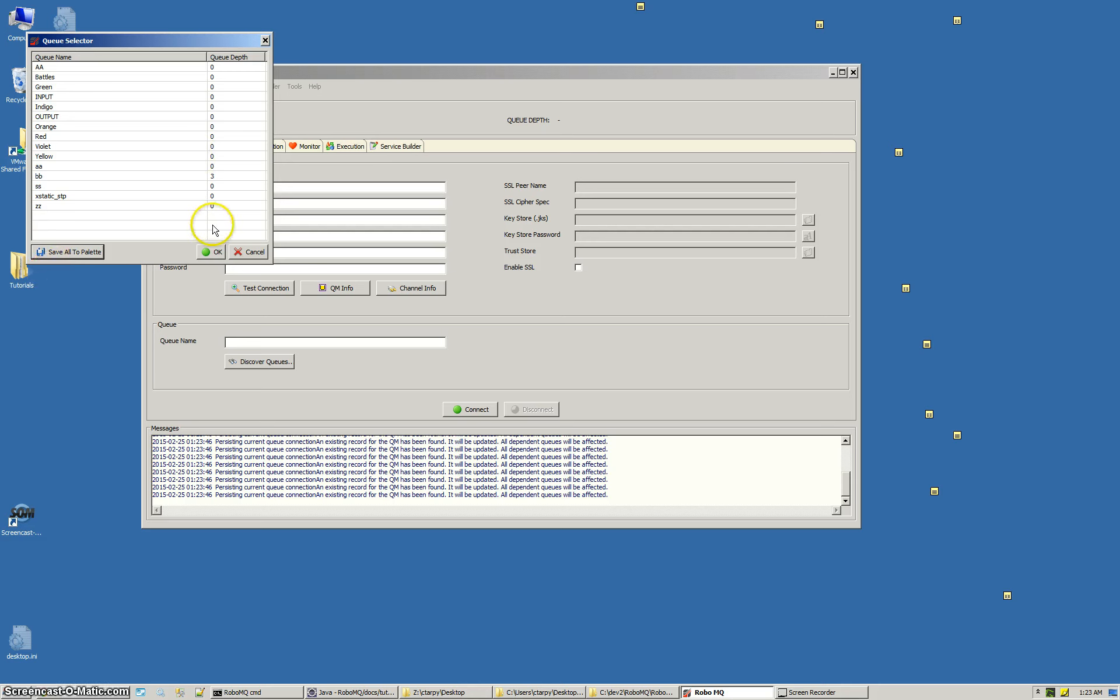
left_click(211, 255)
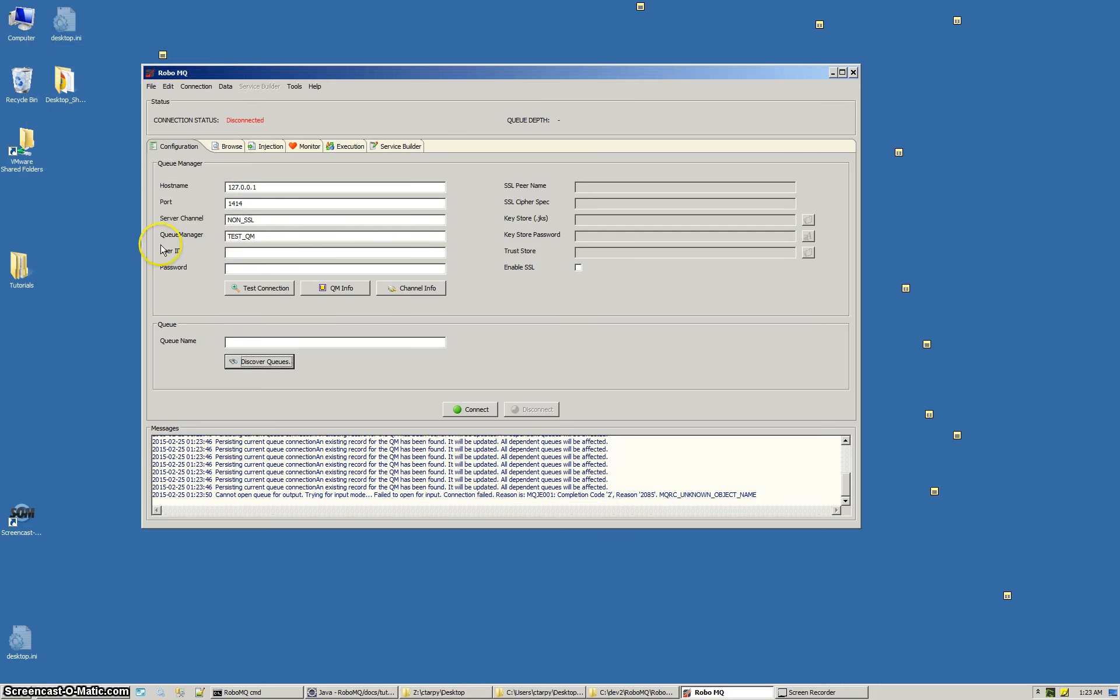
Step: Review the saved queue entries in the palette viewer, then close it
left_click(151, 86)
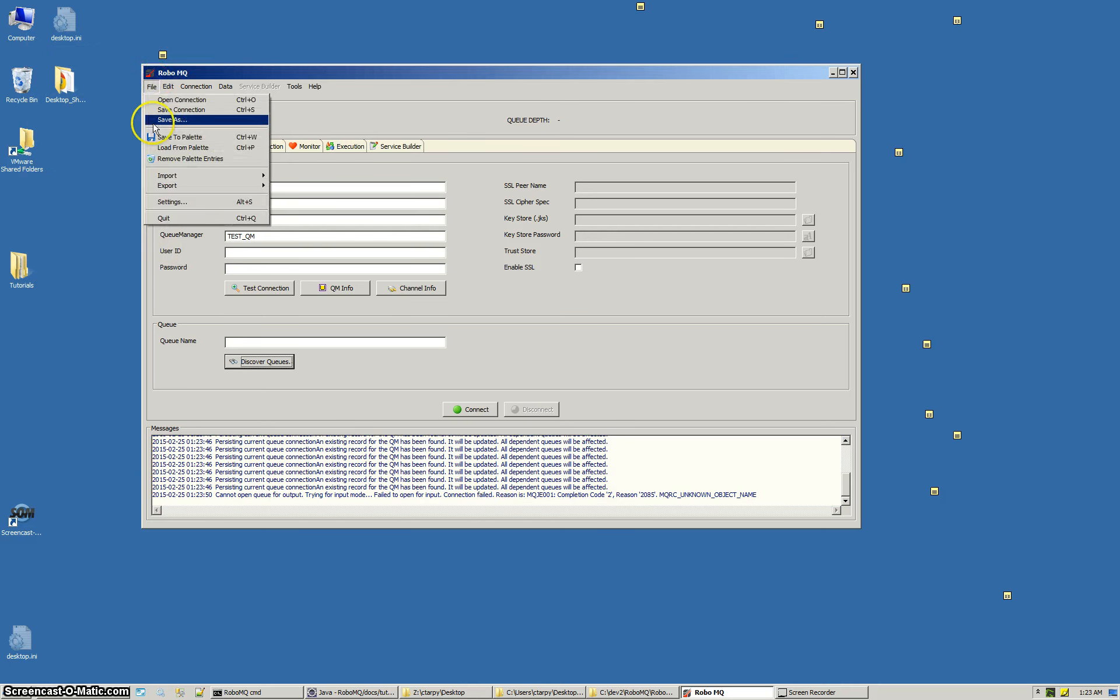
left_click(184, 149)
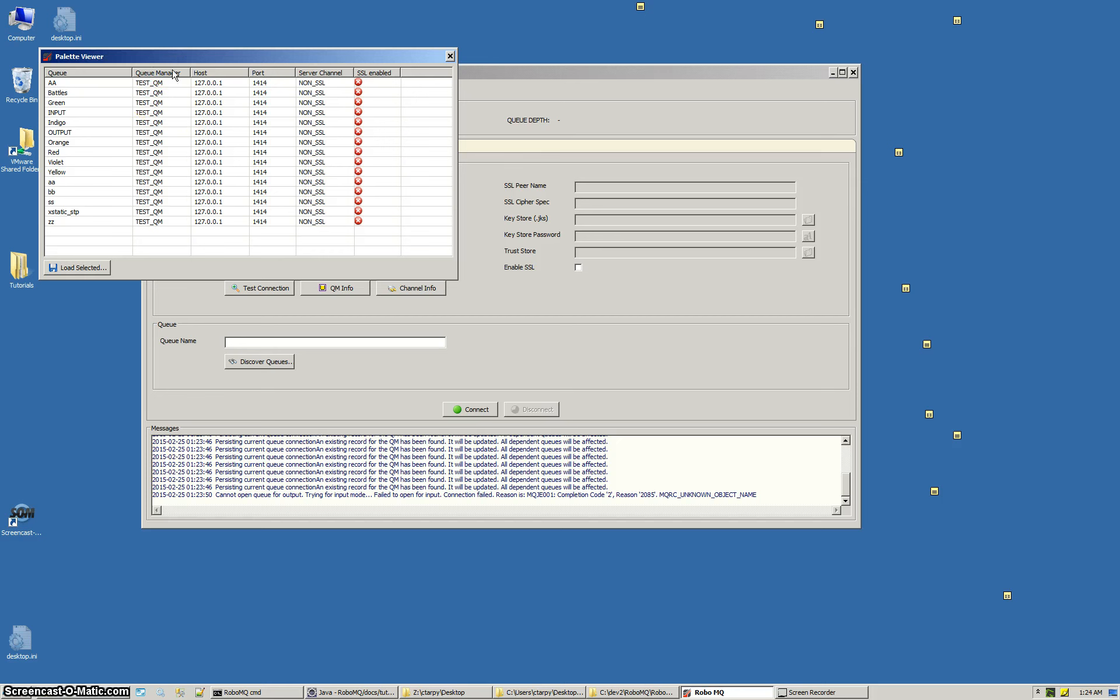
left_click(575, 77)
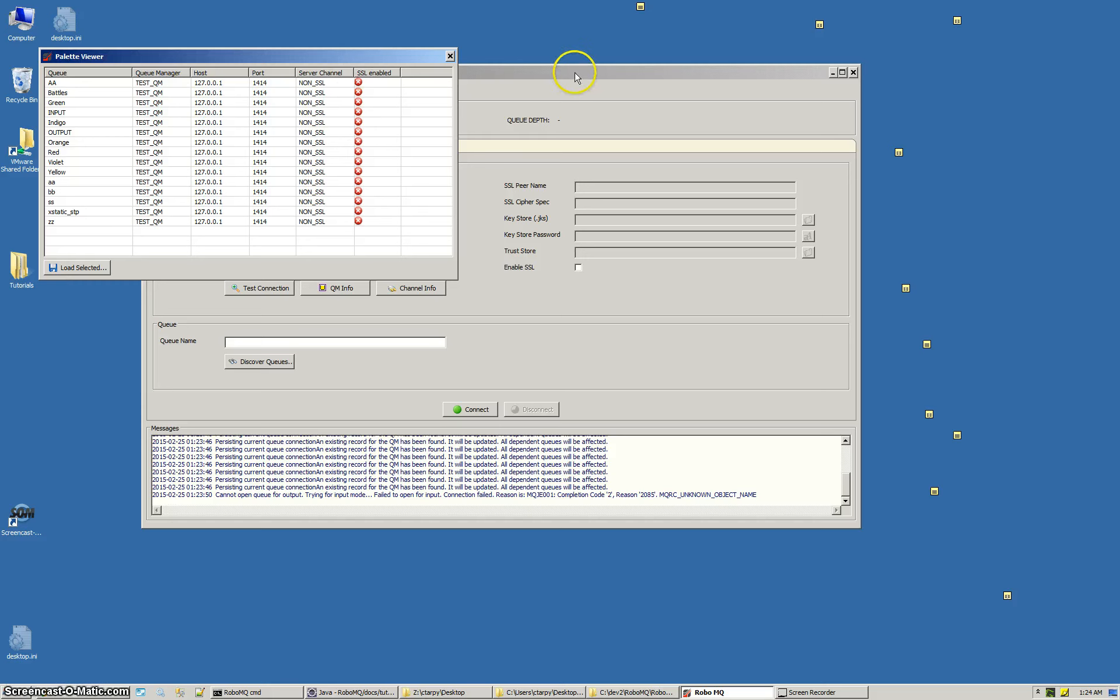
left_click(451, 57)
Step: Expand TEST_QM in the queue browser and connect to queue AA
left_click(229, 148)
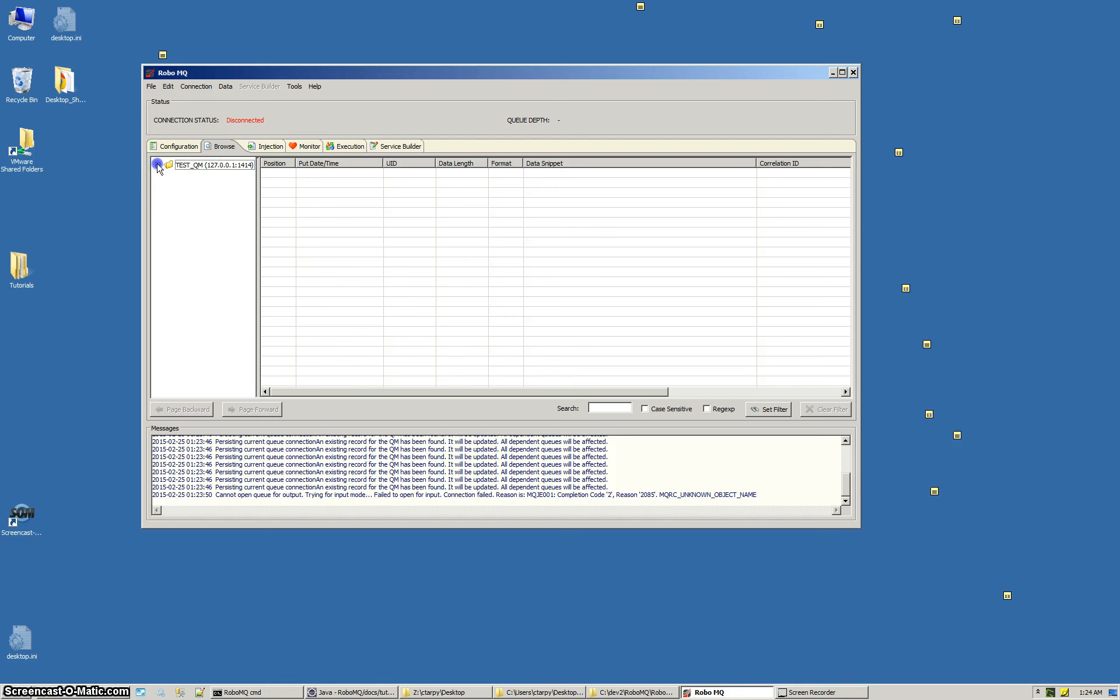
double_click(164, 169)
left_click(165, 169)
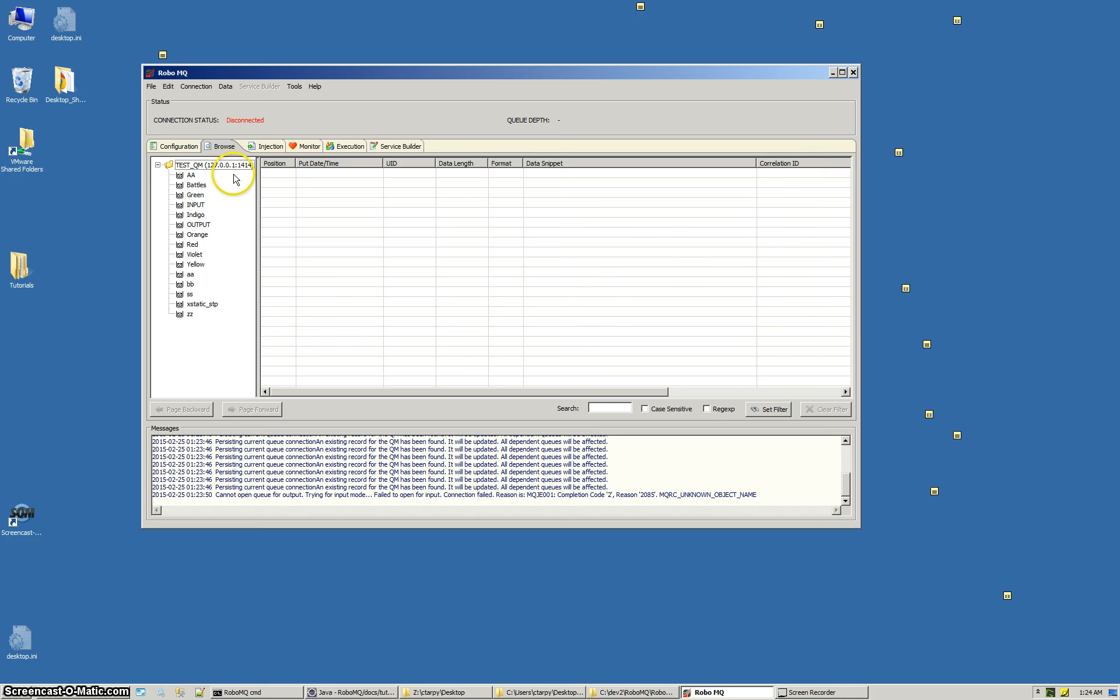
left_click(187, 179)
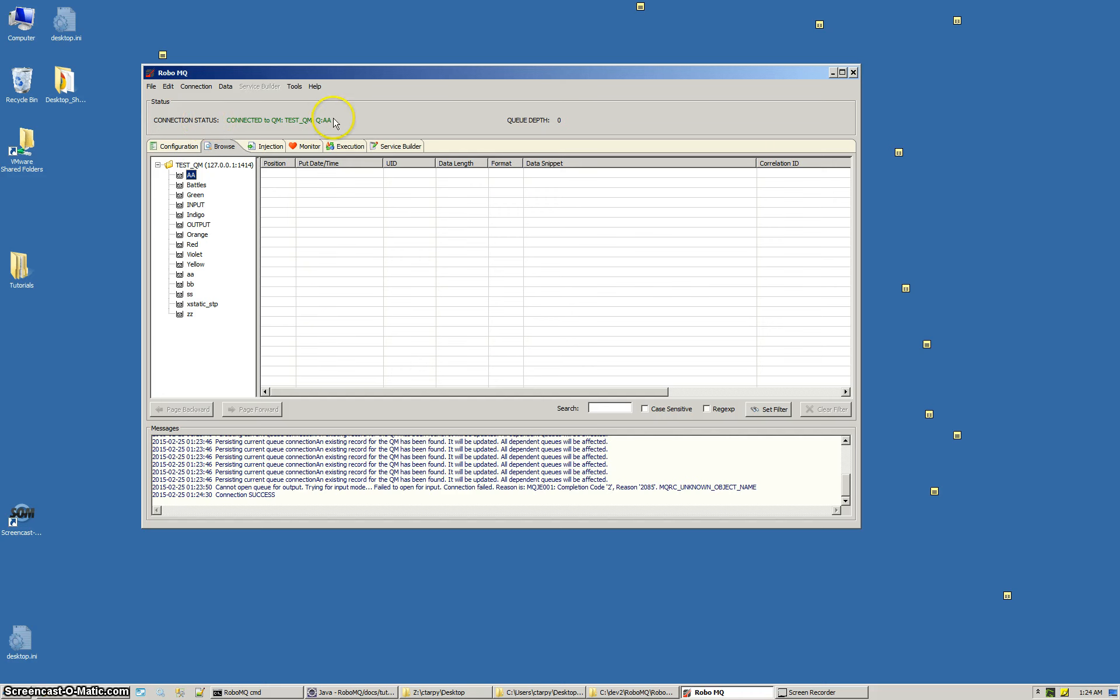
Step: Enter "Test message" as the payload of a new message to inject, and review its MQMD settings
left_click(272, 149)
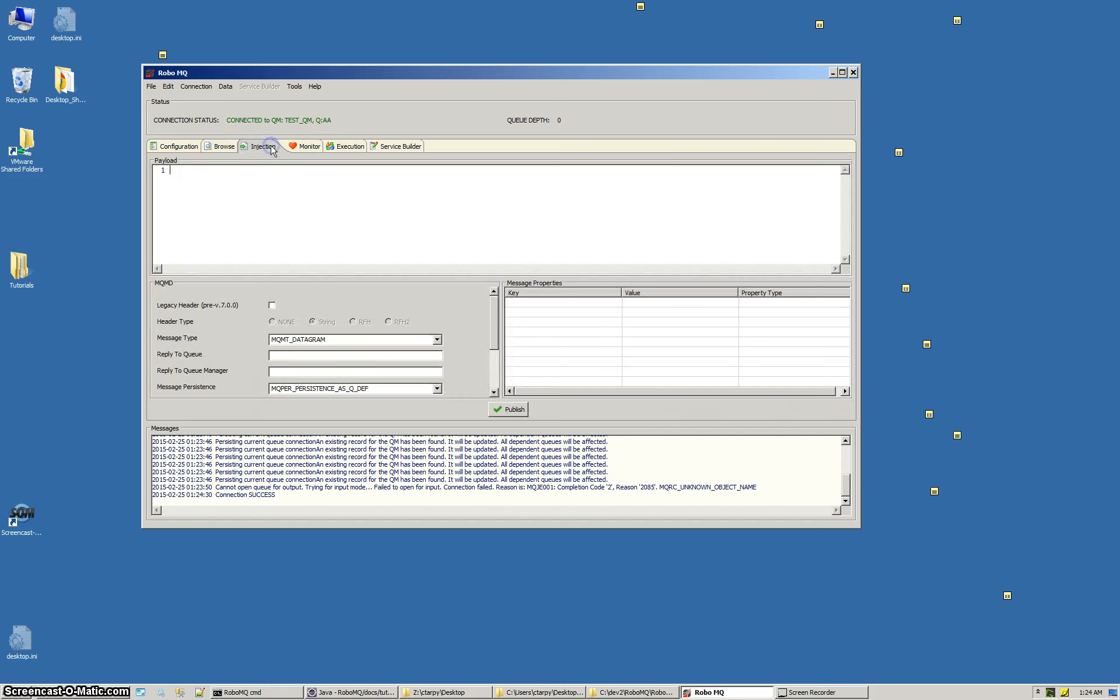
left_click(293, 185)
type("Test message")
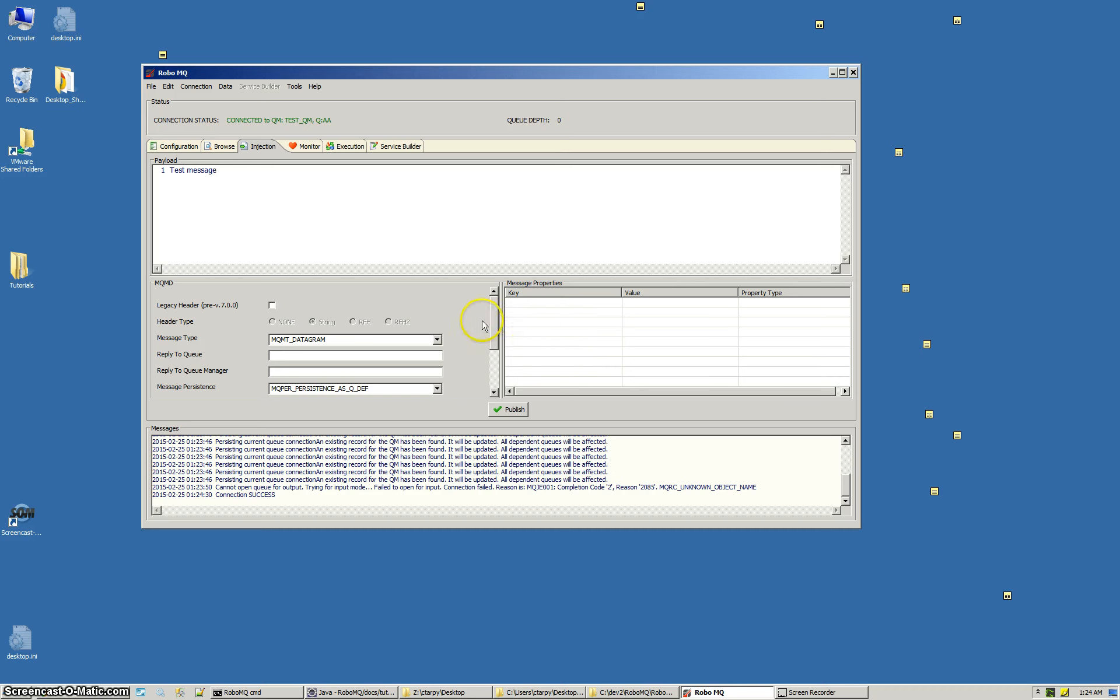
mouse_move(495, 328)
left_mouse_down()
mouse_move(494, 367)
mouse_move(493, 318)
left_mouse_up()
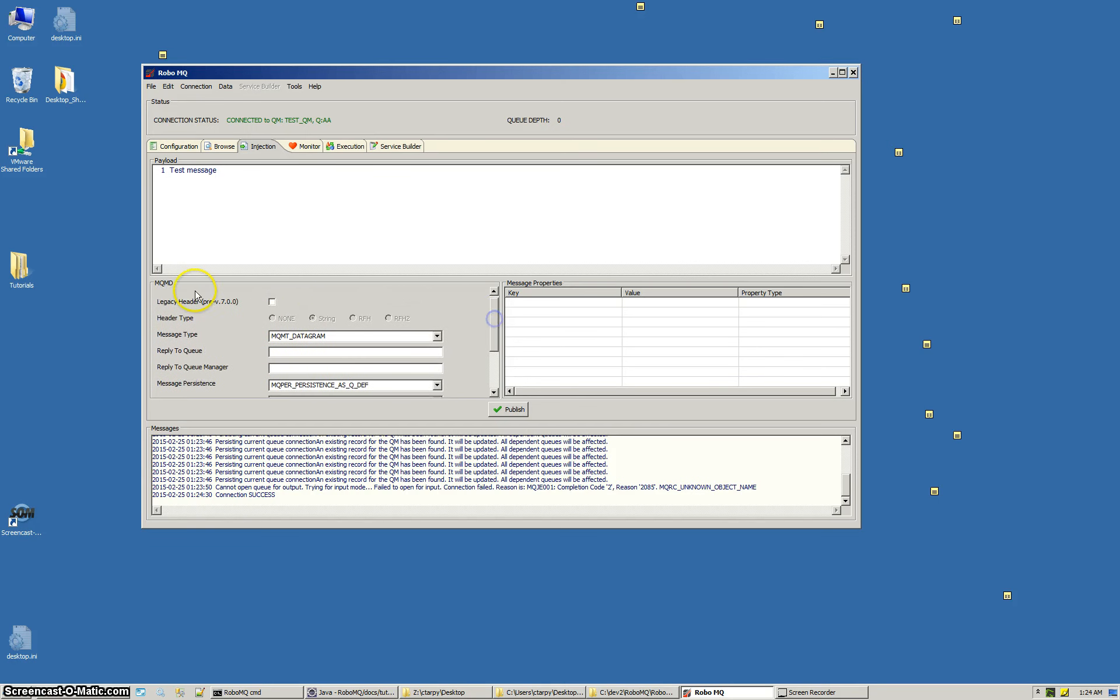
right_click(532, 315)
left_click(548, 321)
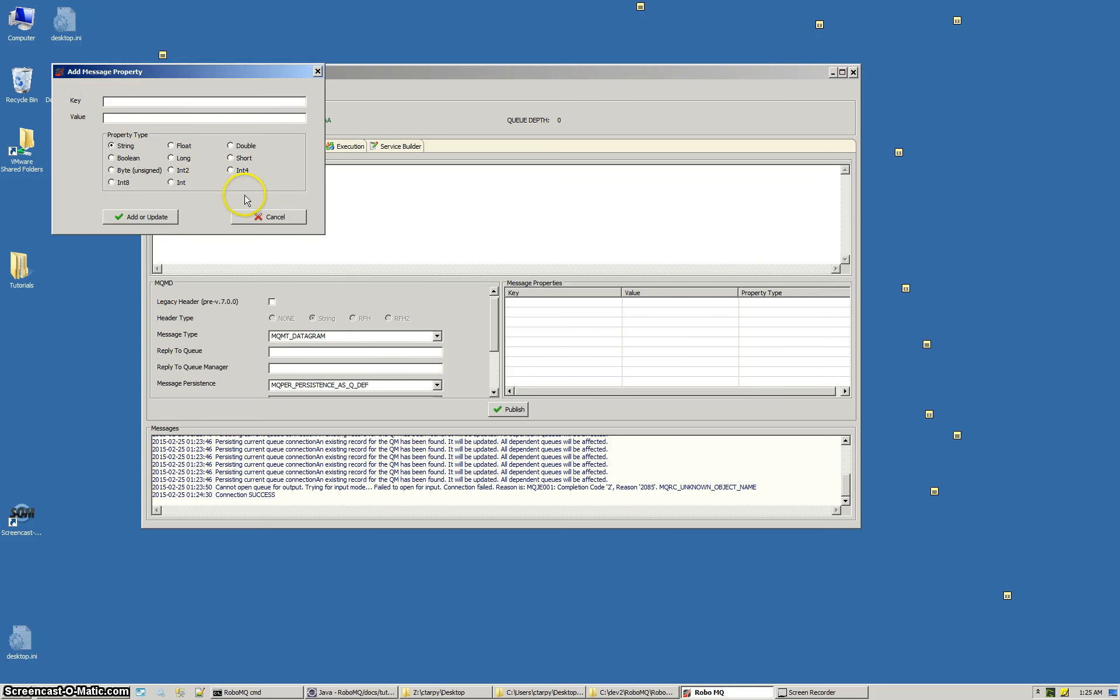
left_click(263, 215)
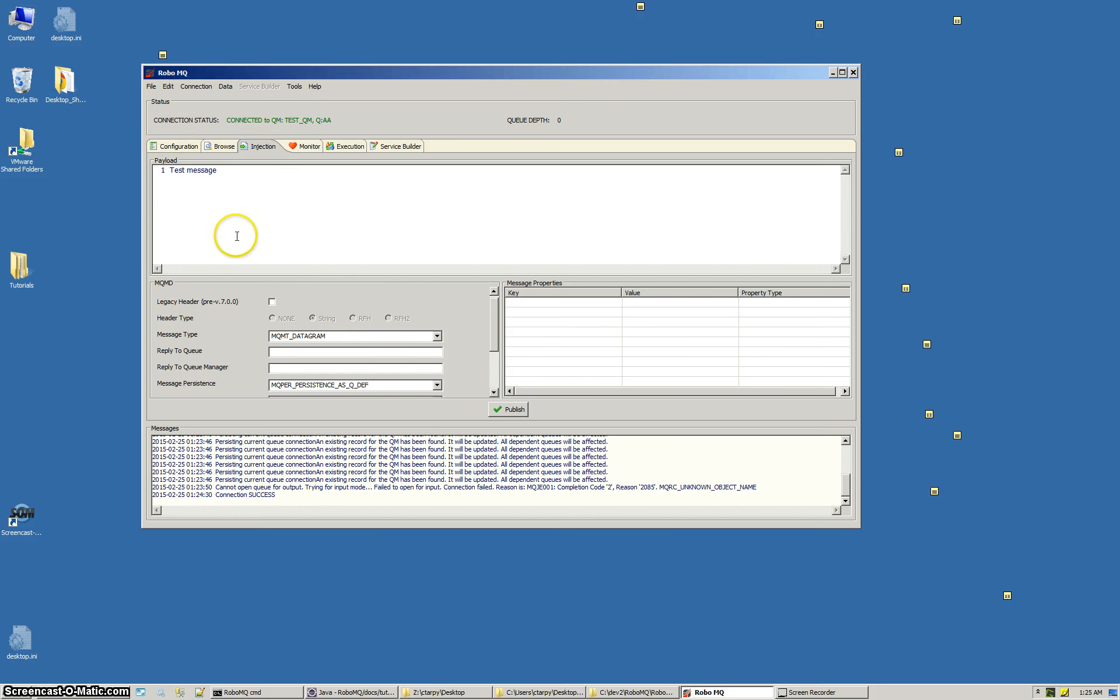
Step: Publish the test message to queue AA and inspect its message data from the queue browser
left_click(503, 410)
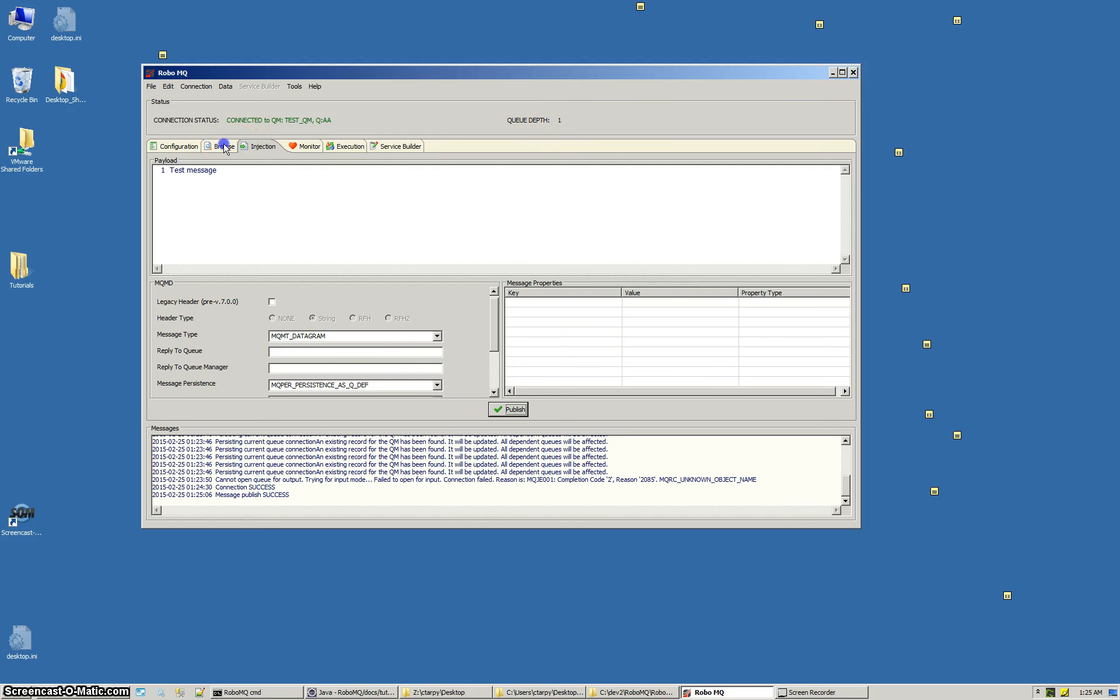
left_click(226, 147)
left_click(486, 175)
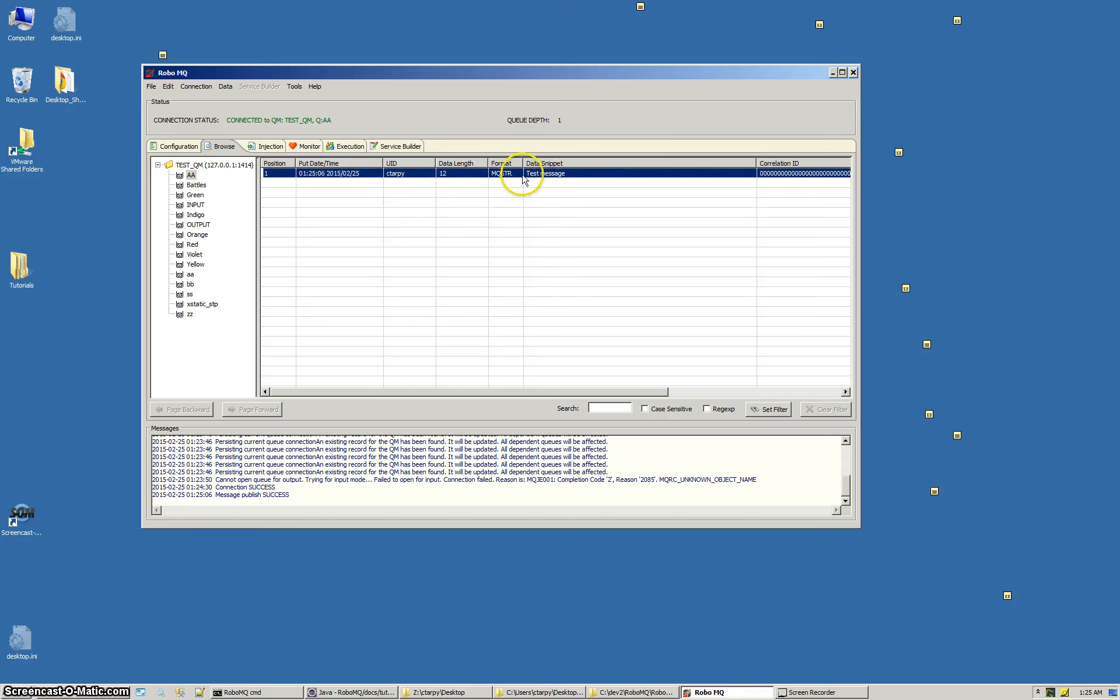
double_click(410, 174)
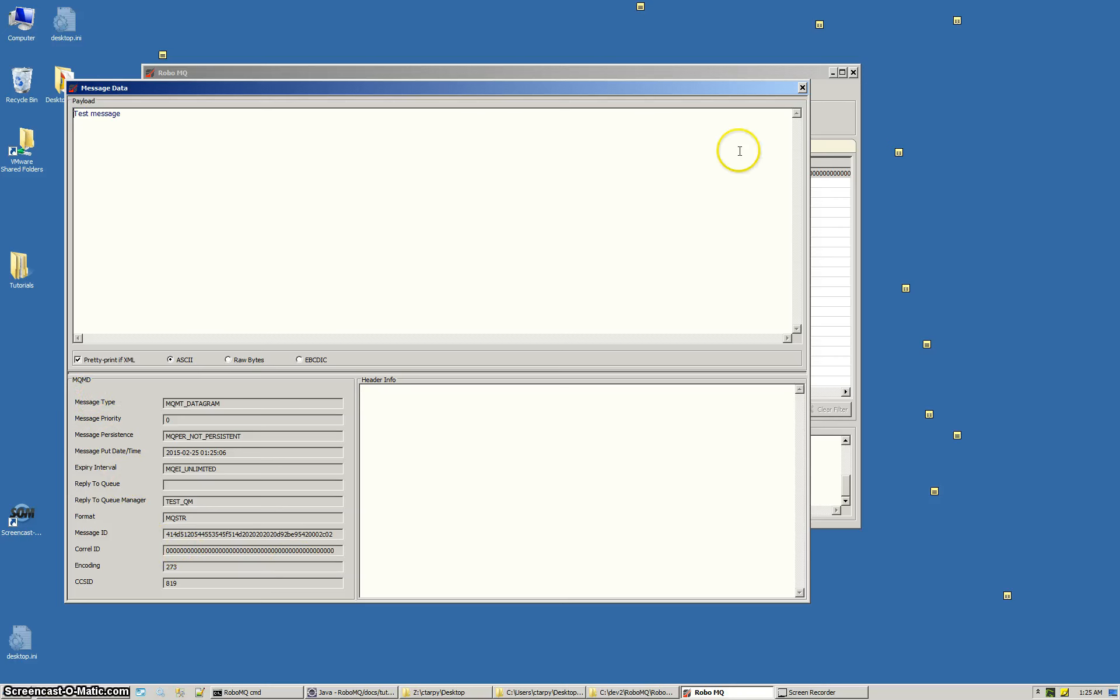
left_click(802, 88)
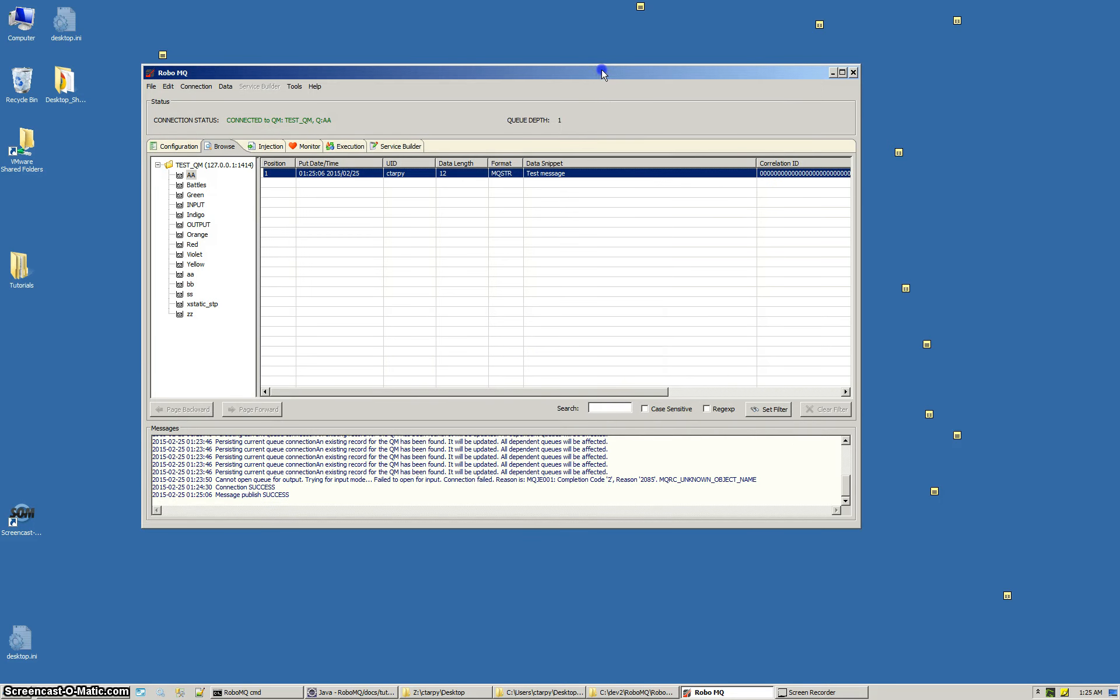
Step: Write "Test data from editor" in a new Robo Editor document and send it to the inject window
left_click_drag(601, 68, 601, 70)
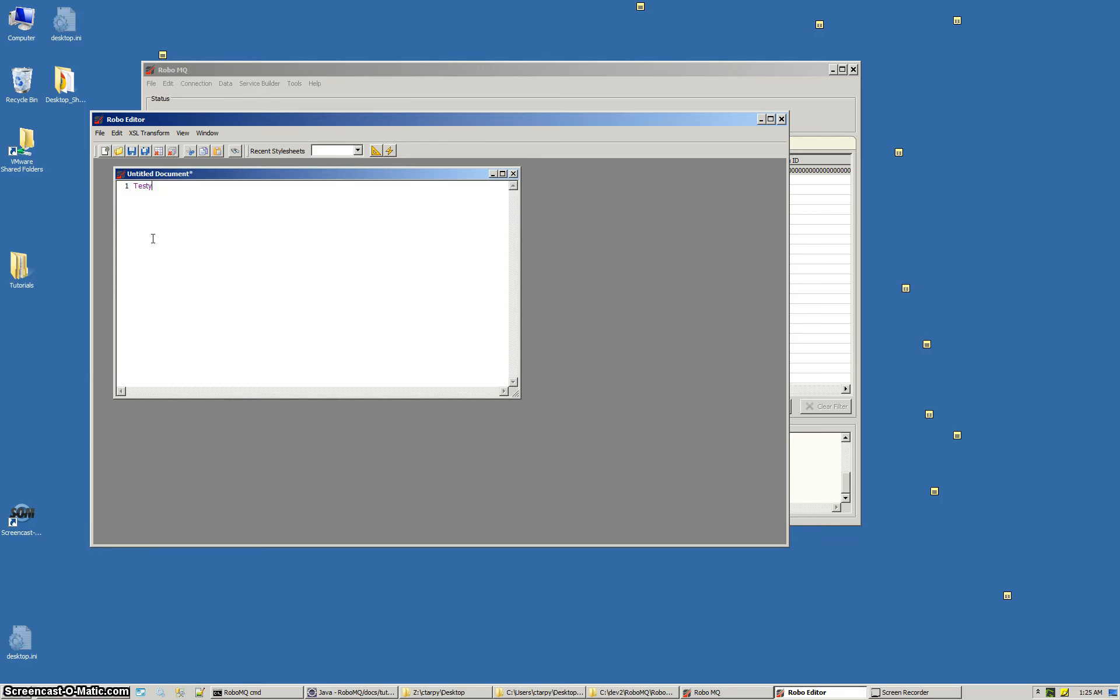
type("form")
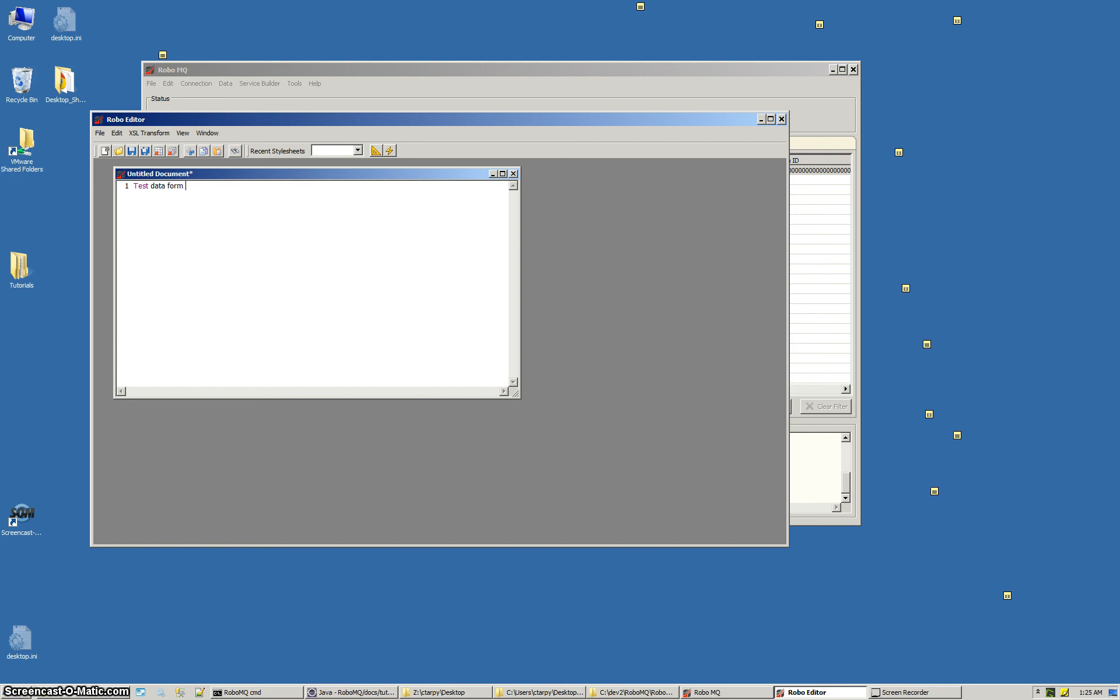
right_click(153, 239)
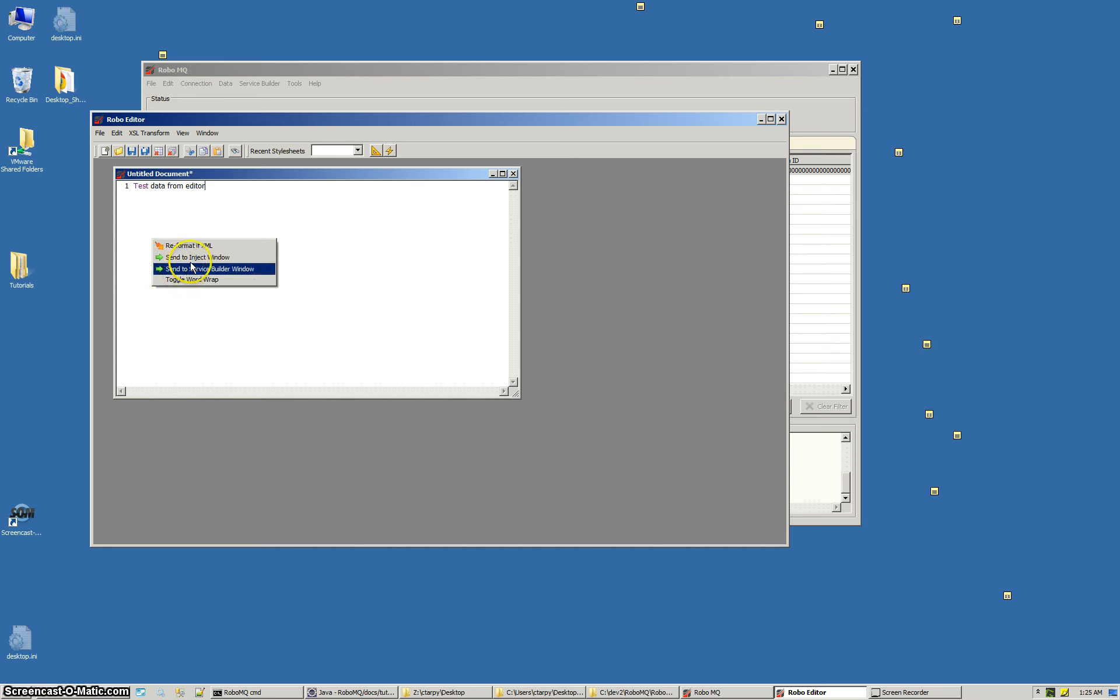
left_click(232, 258)
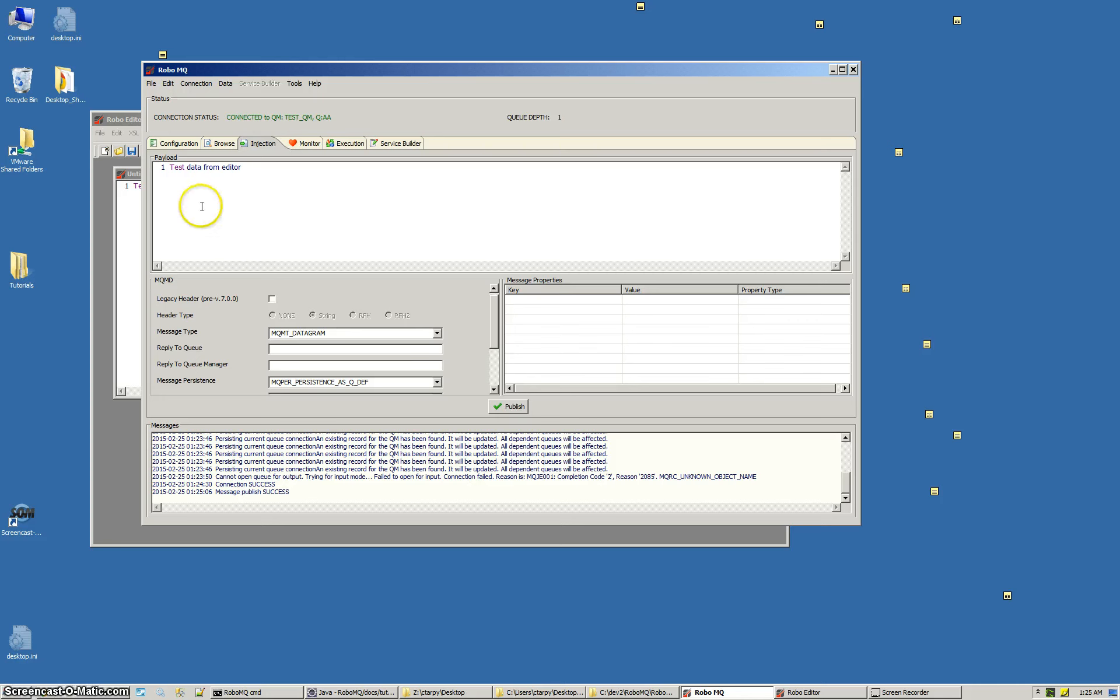
Step: Publish the editor text to queue AA and inspect the new message's data
left_click(508, 408)
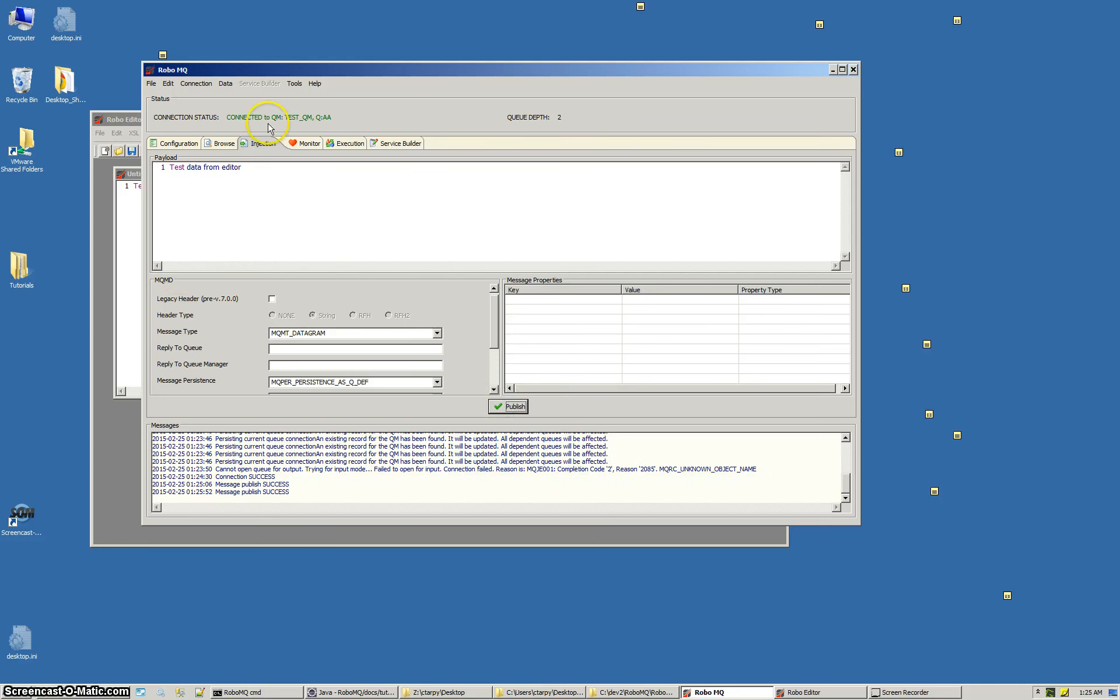
left_click(224, 143)
double_click(540, 180)
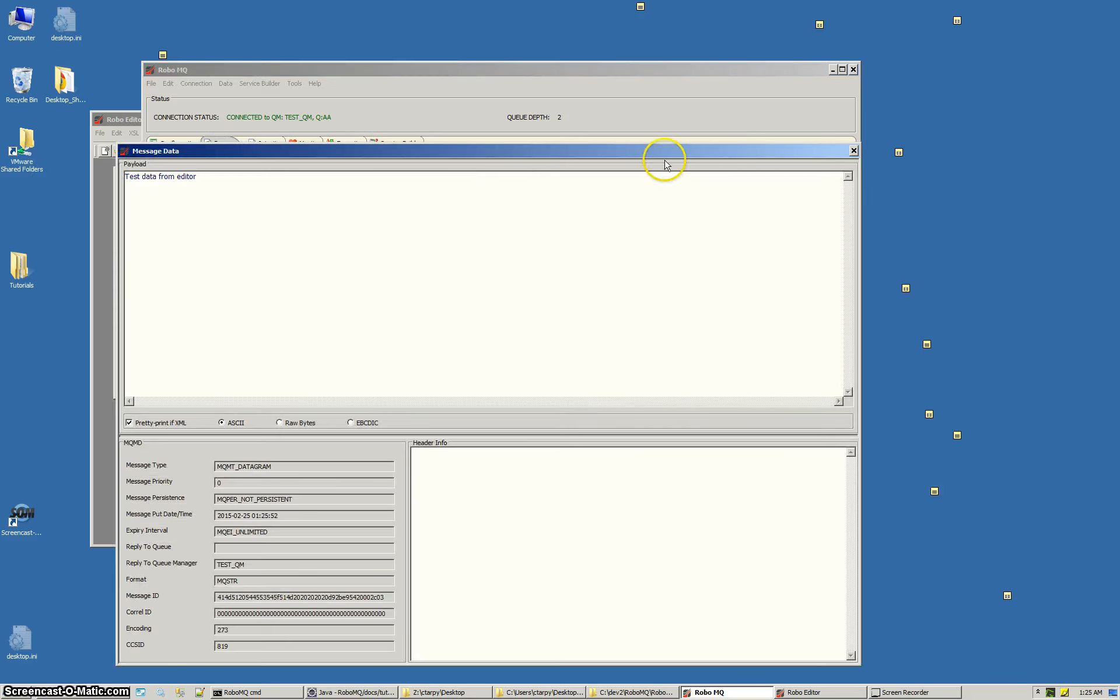
left_click(853, 150)
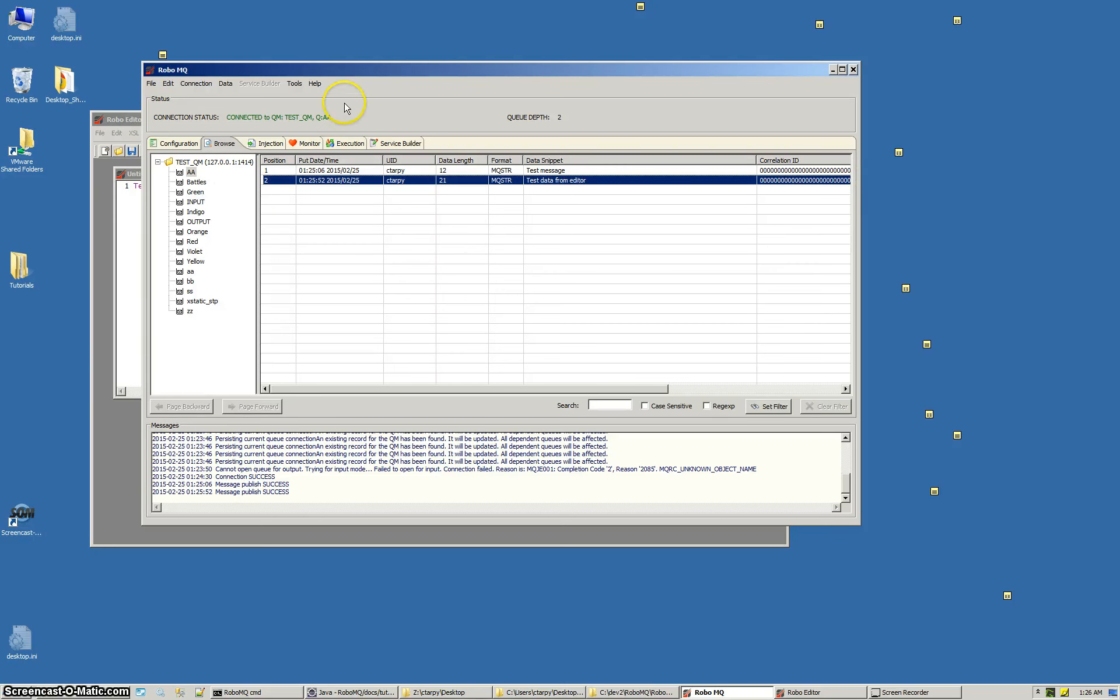
Step: Load all XML files in the sample_files folder, AgentStatus.hbm.xml through XsltFaves.hbm.xml, for text file injection into queue AA
left_click(335, 76)
left_click_drag(336, 77, 360, 69)
left_click(251, 75)
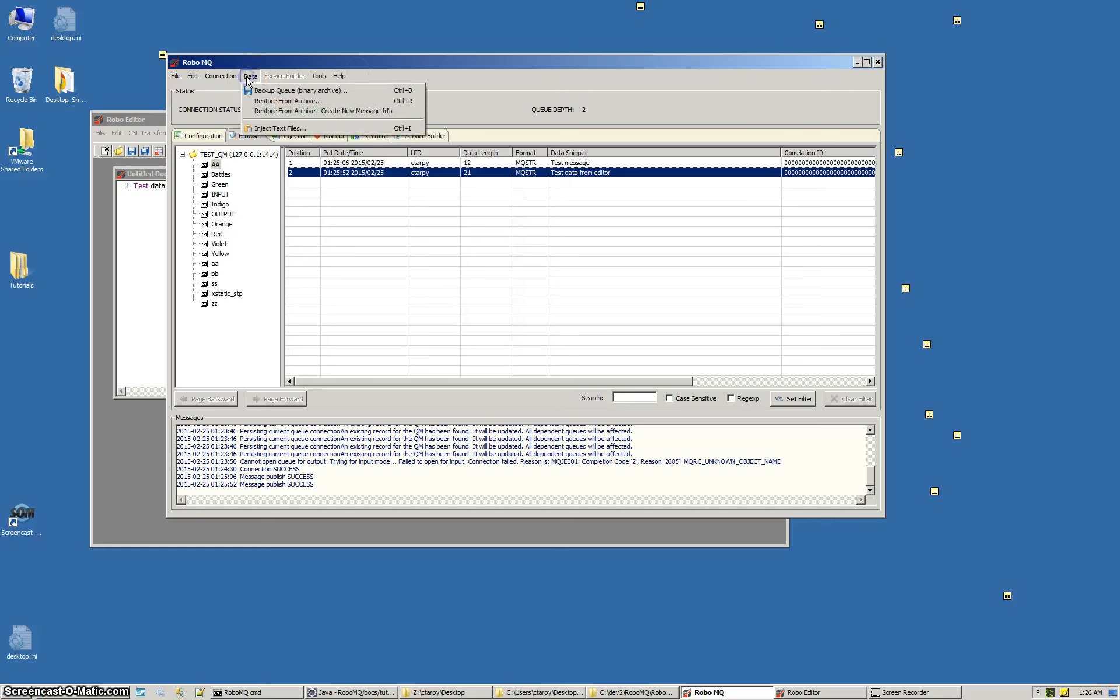
left_click(274, 129)
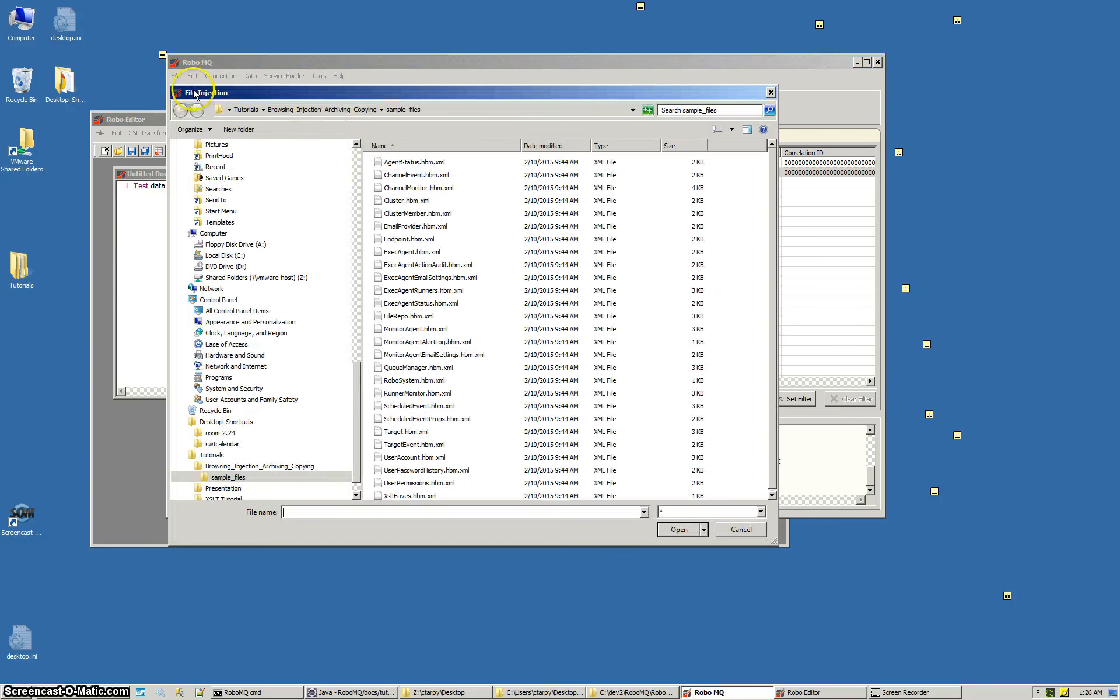
left_click(419, 162)
scroll(489, 272, "down", 1)
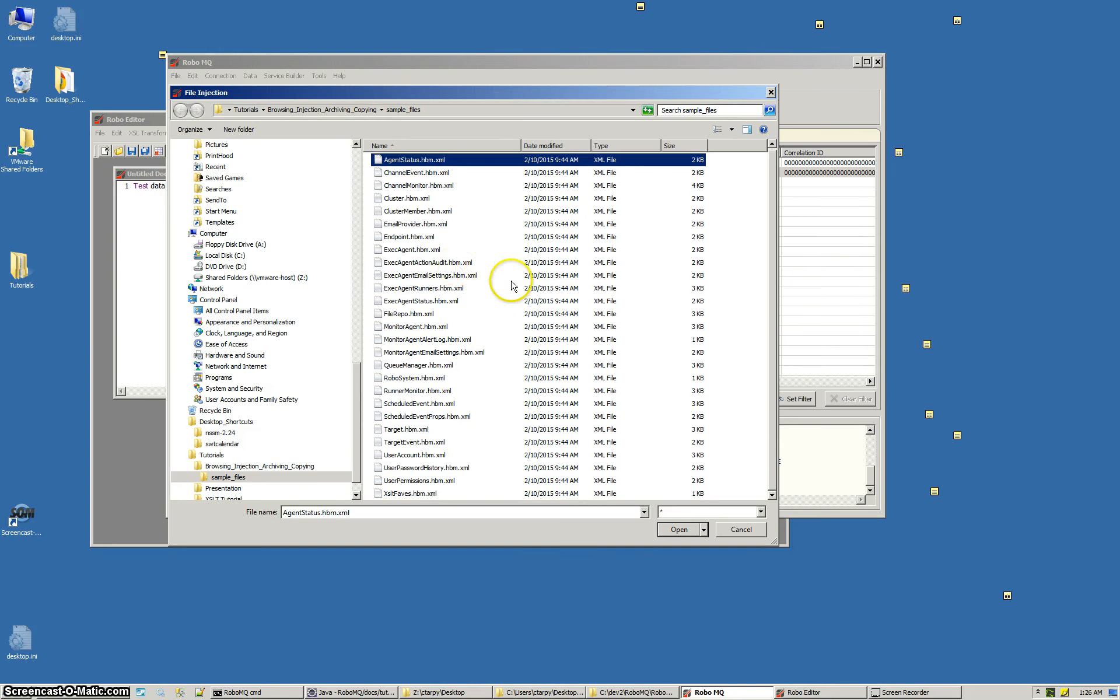
left_click(428, 495, "shift")
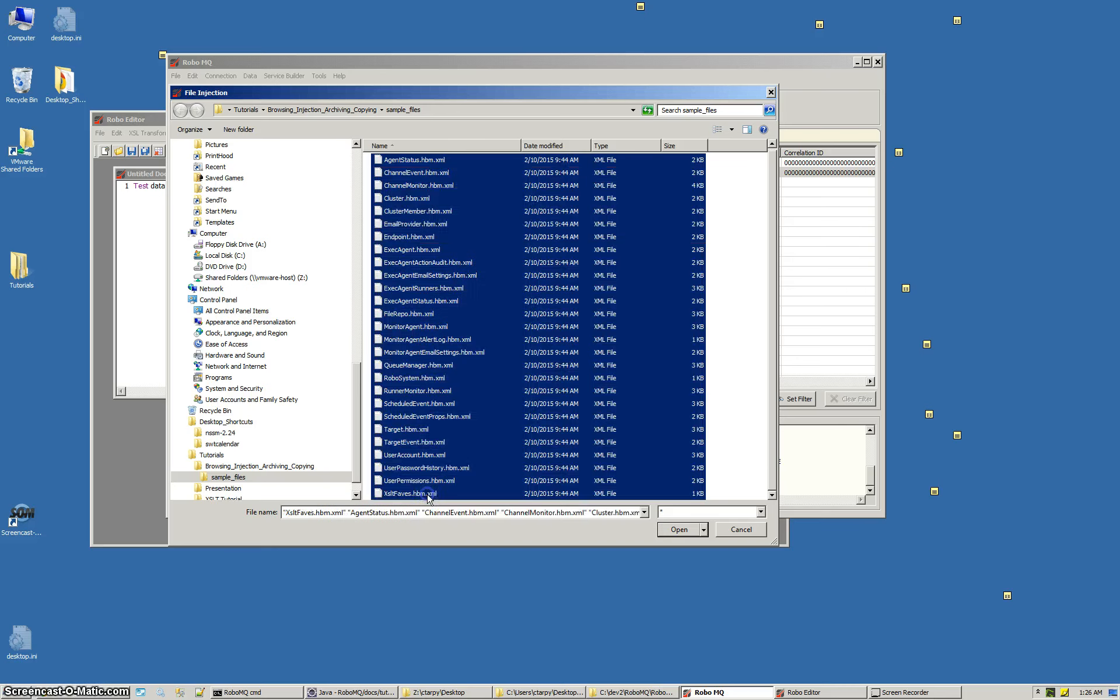
left_click(679, 529)
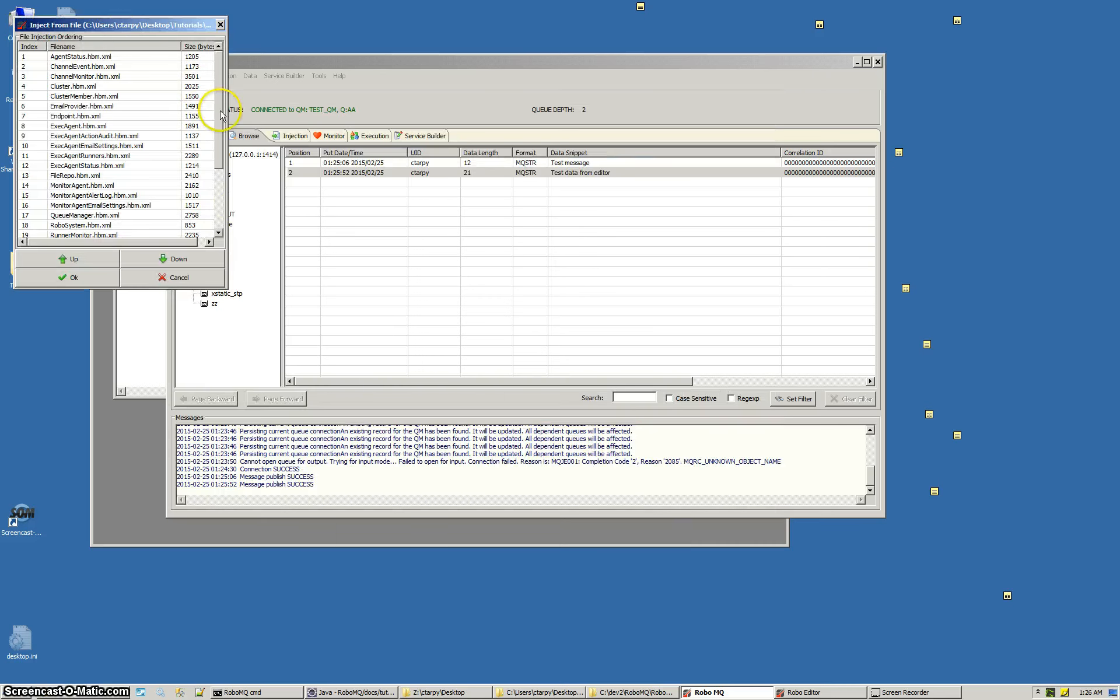
Step: Move ChannelEvent.hbm.xml up one place in the file injection order
left_click_drag(124, 24, 358, 45)
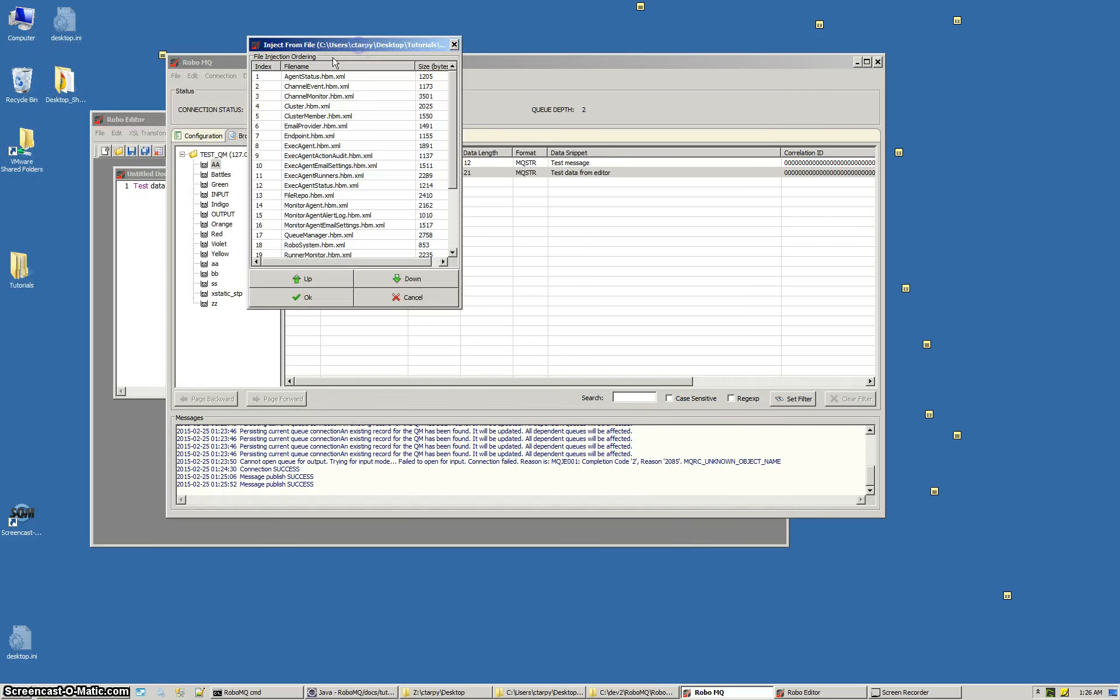
left_click(309, 88)
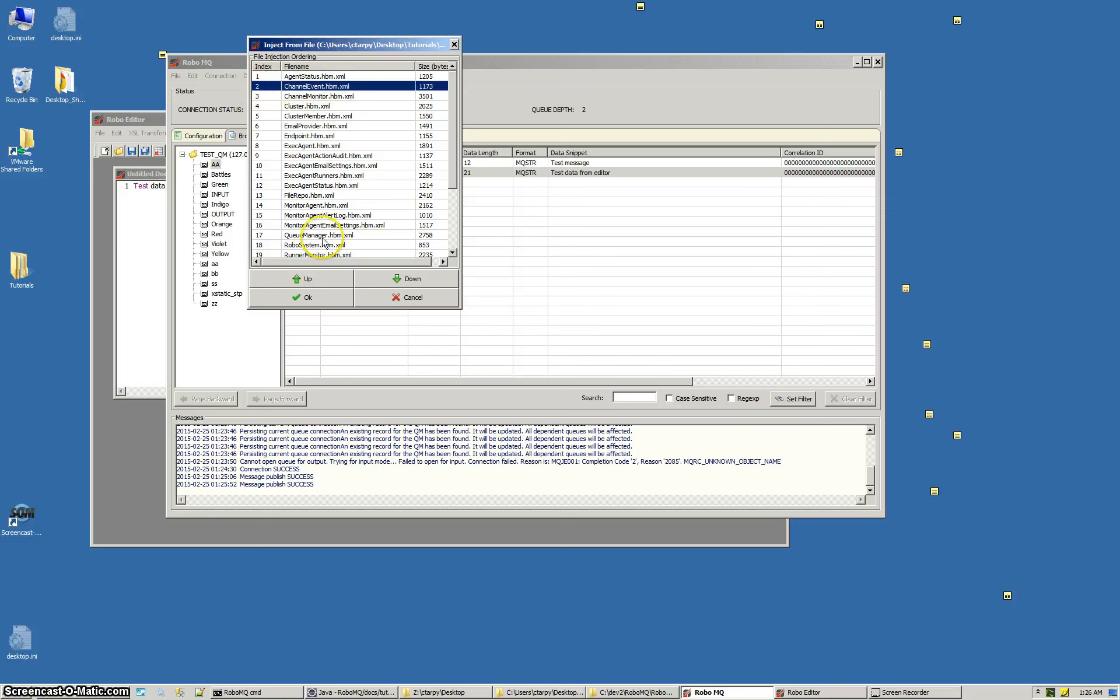
left_click(310, 280)
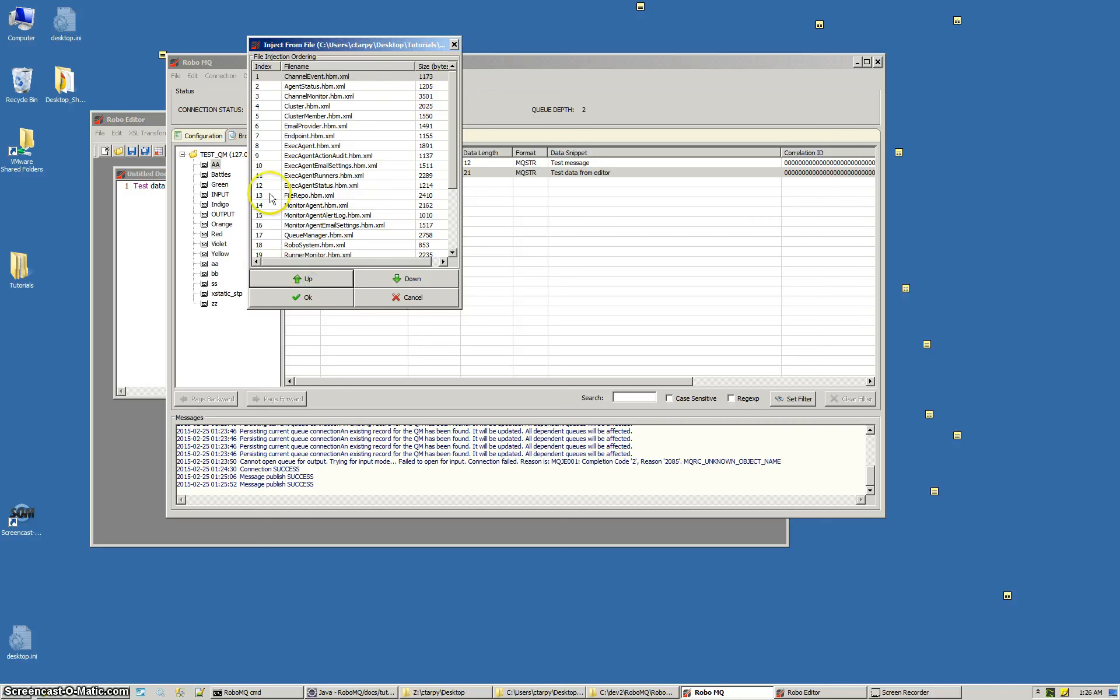
Step: Move Endpoint.hbm.xml up to the first place in the file injection order
left_click(304, 136)
left_click(300, 277)
left_click(299, 276)
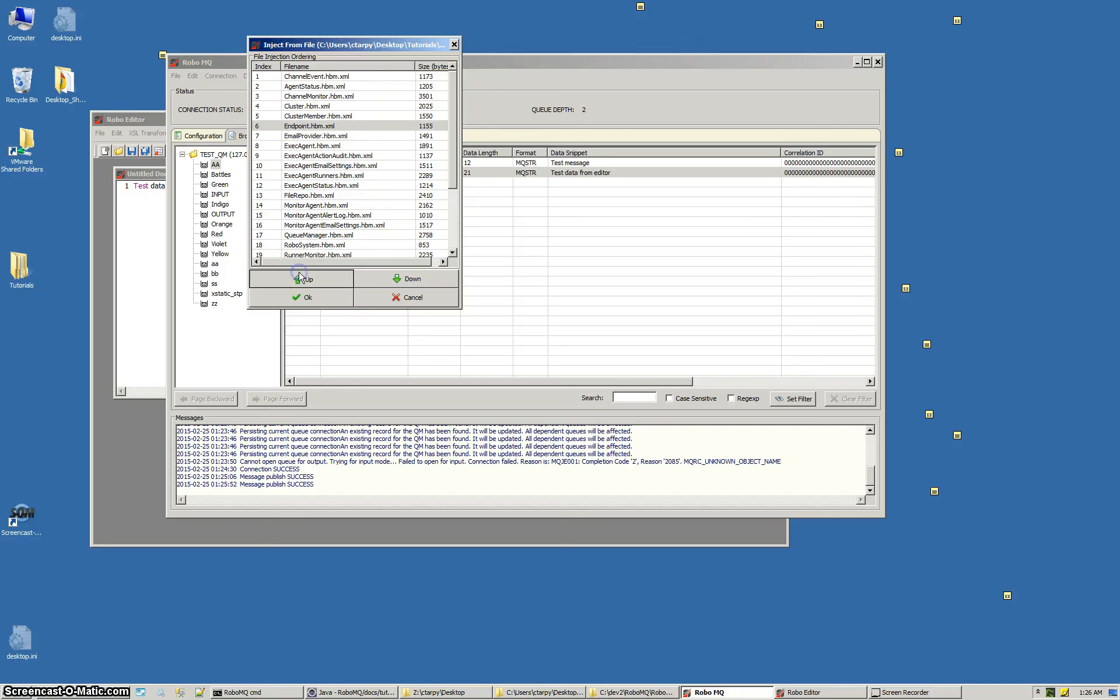
left_click(300, 277)
left_click(299, 277)
left_click(299, 277)
left_click(300, 277)
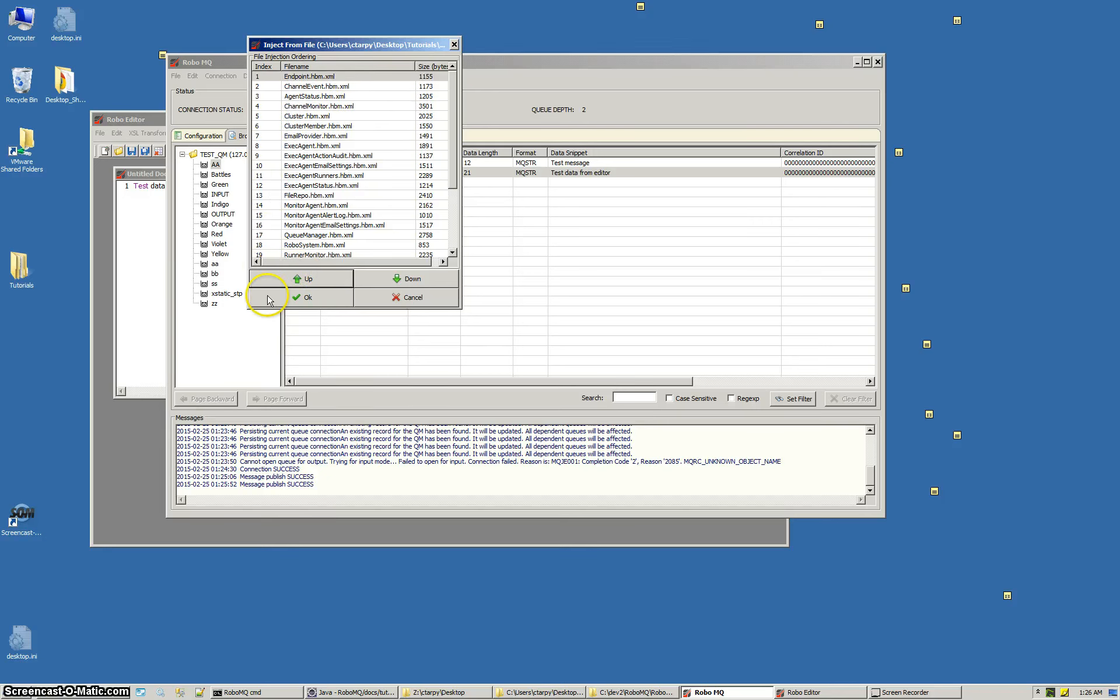
Step: Inject the ordered XML files into queue AA and inspect the data of the message at position 4
left_click(309, 298)
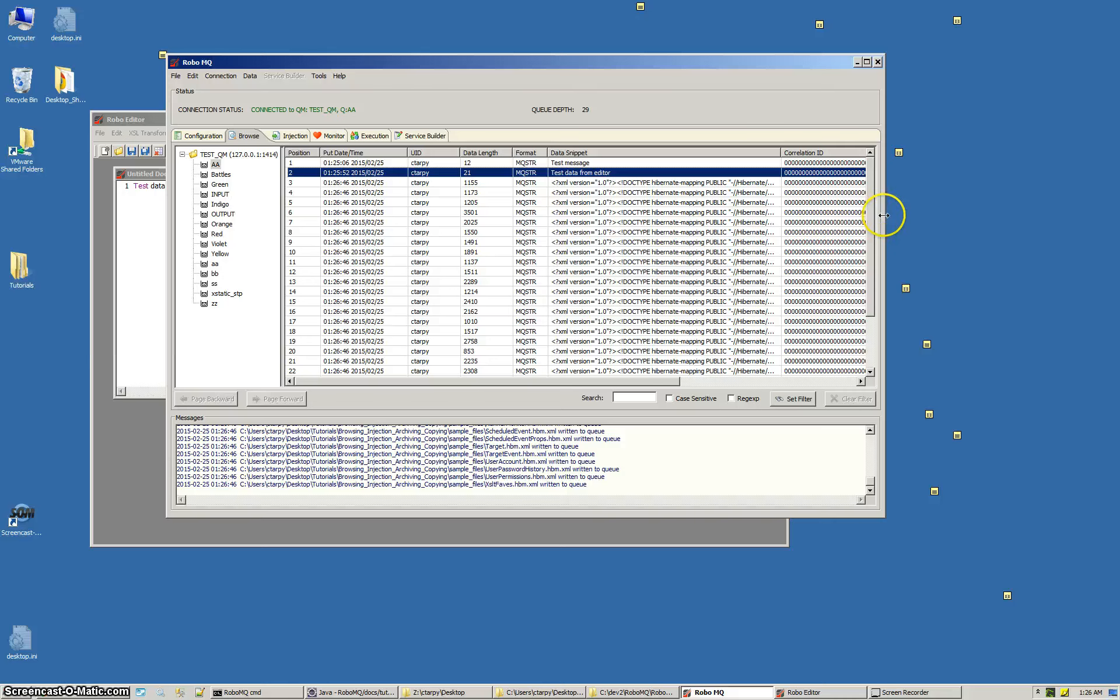
left_click_drag(885, 212, 1041, 214)
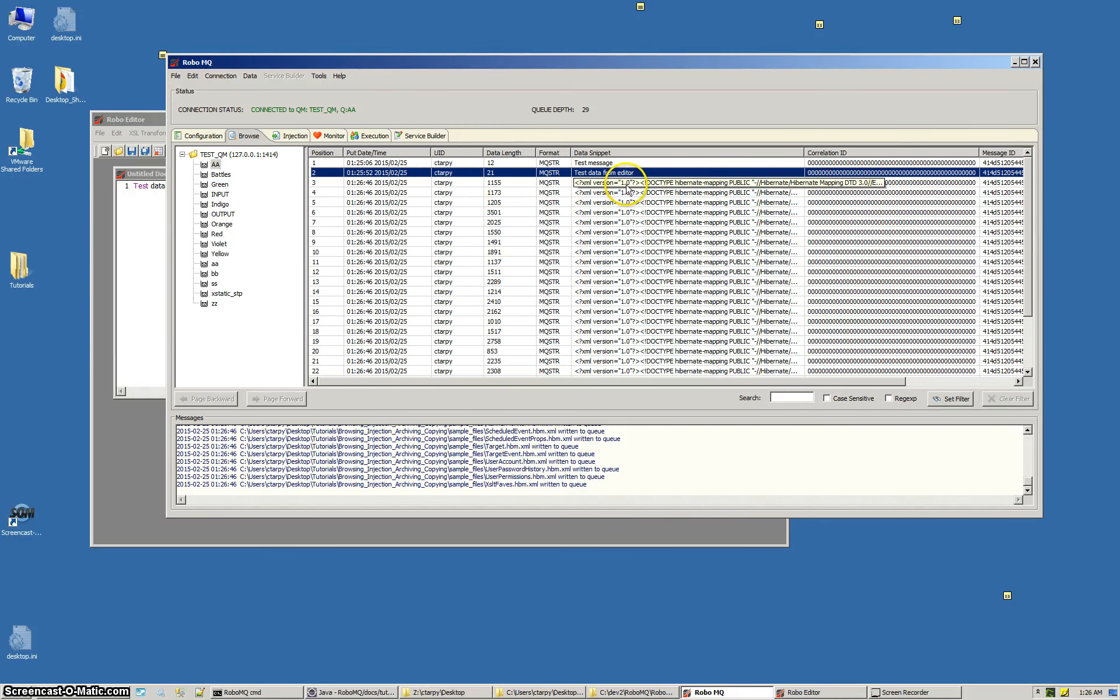
double_click(607, 193)
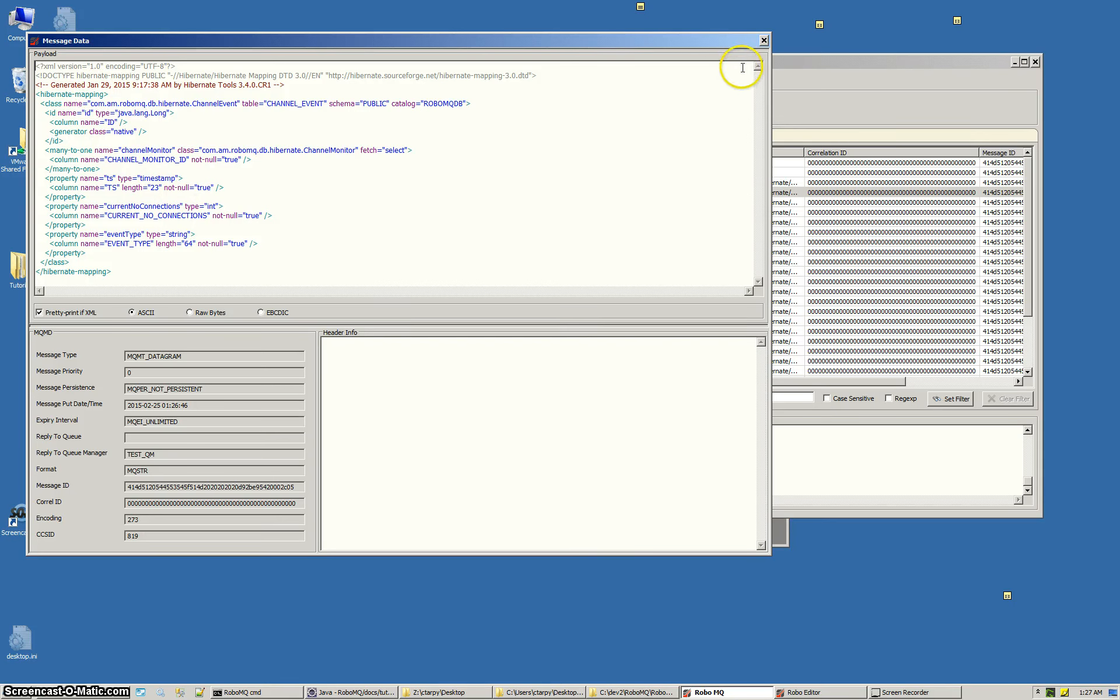
left_click(763, 40)
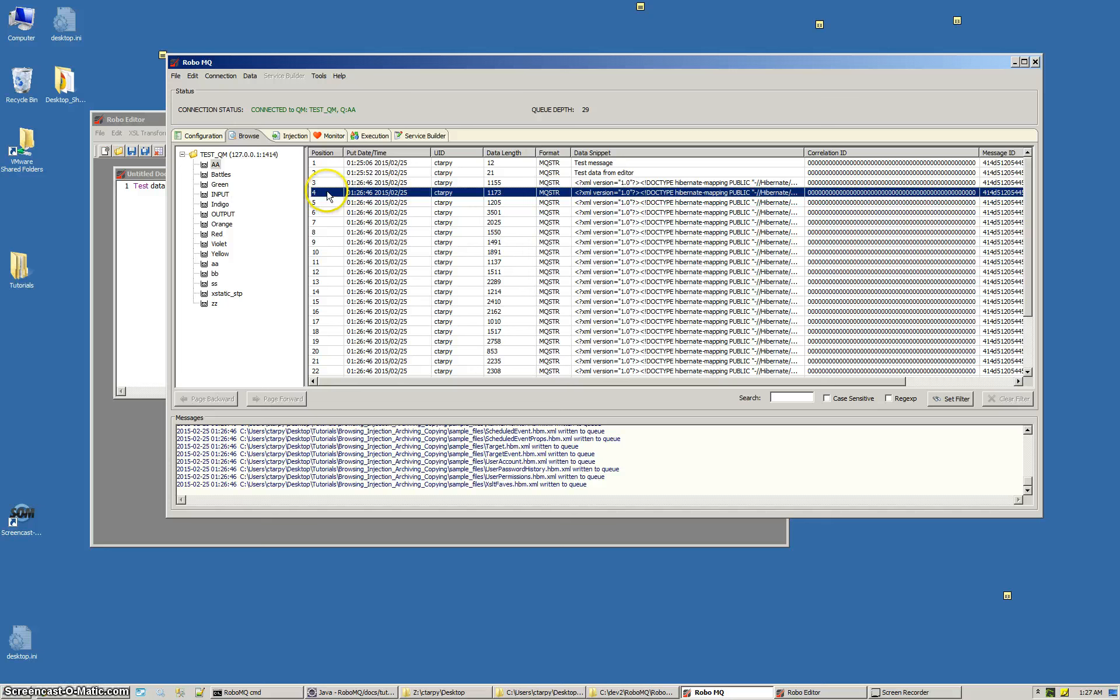
left_click(368, 193)
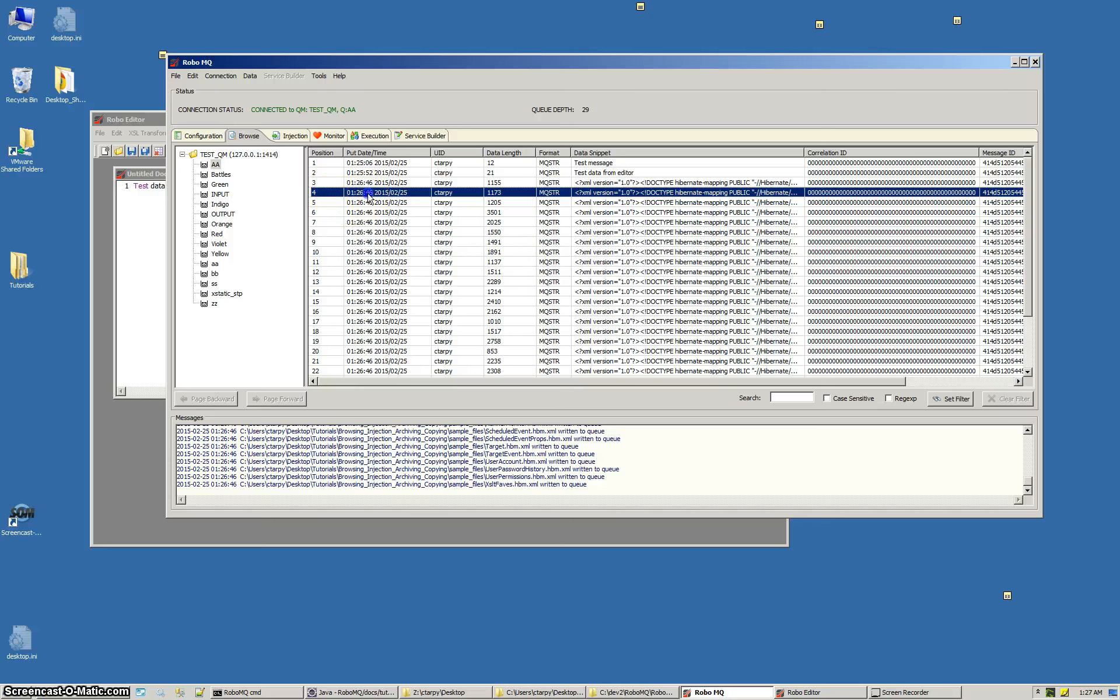
left_click(396, 289, "shift")
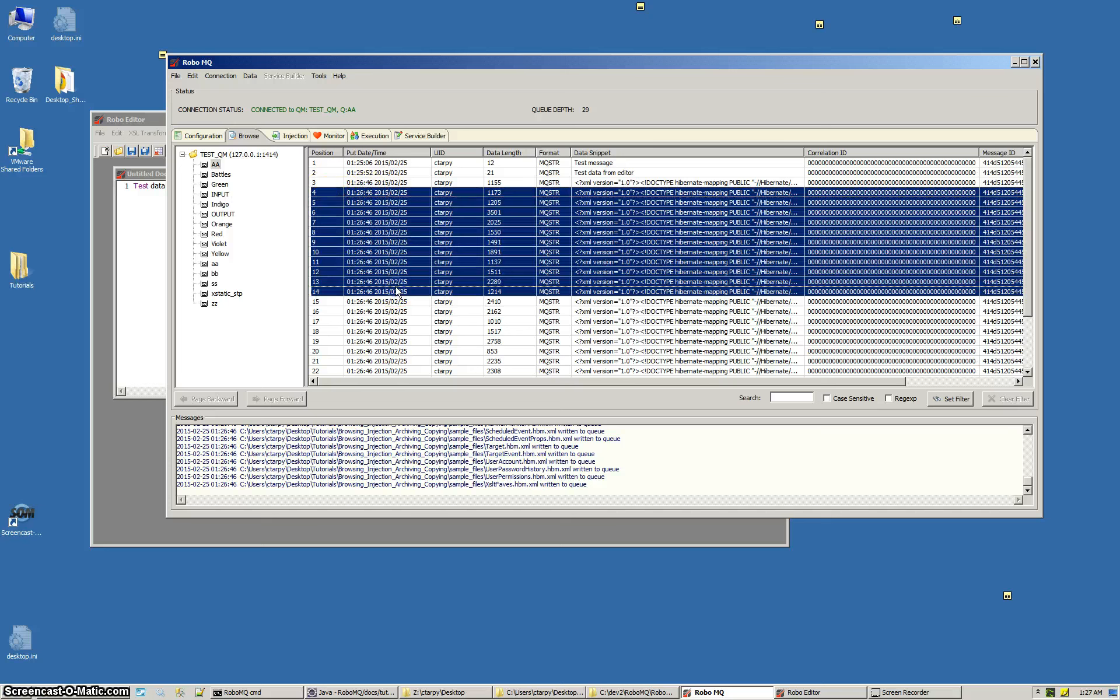
right_click(398, 293)
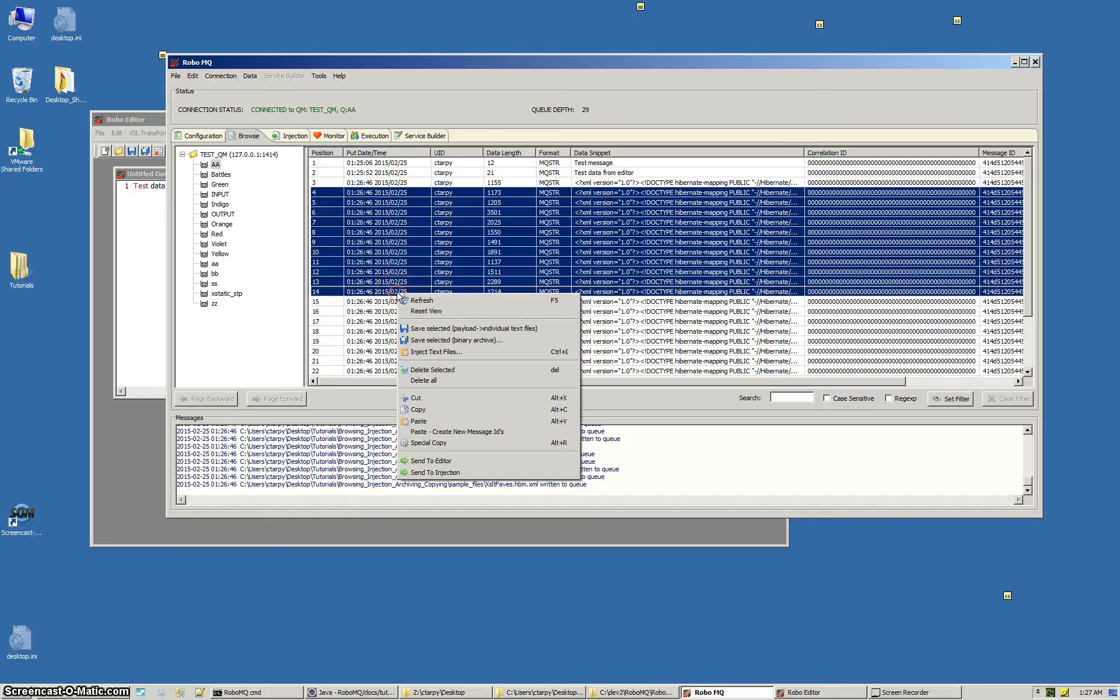
left_click(437, 333)
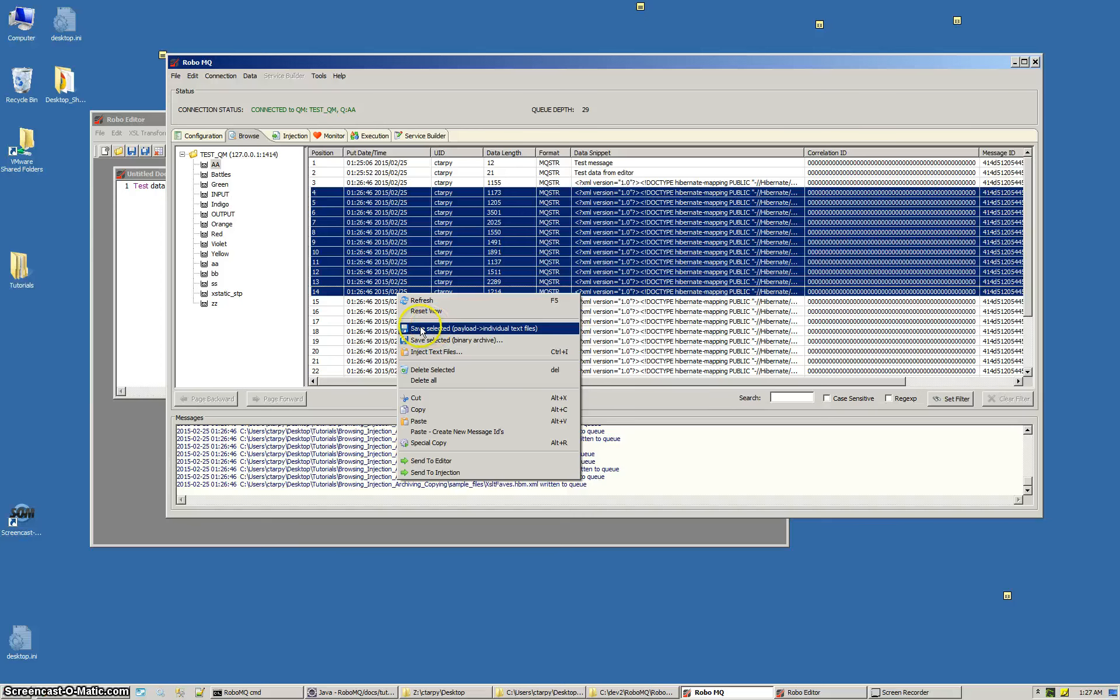
left_click(356, 293)
Step: Back up queue AA to a binary archive named queue_backup in the sample_files folder
left_click(316, 75)
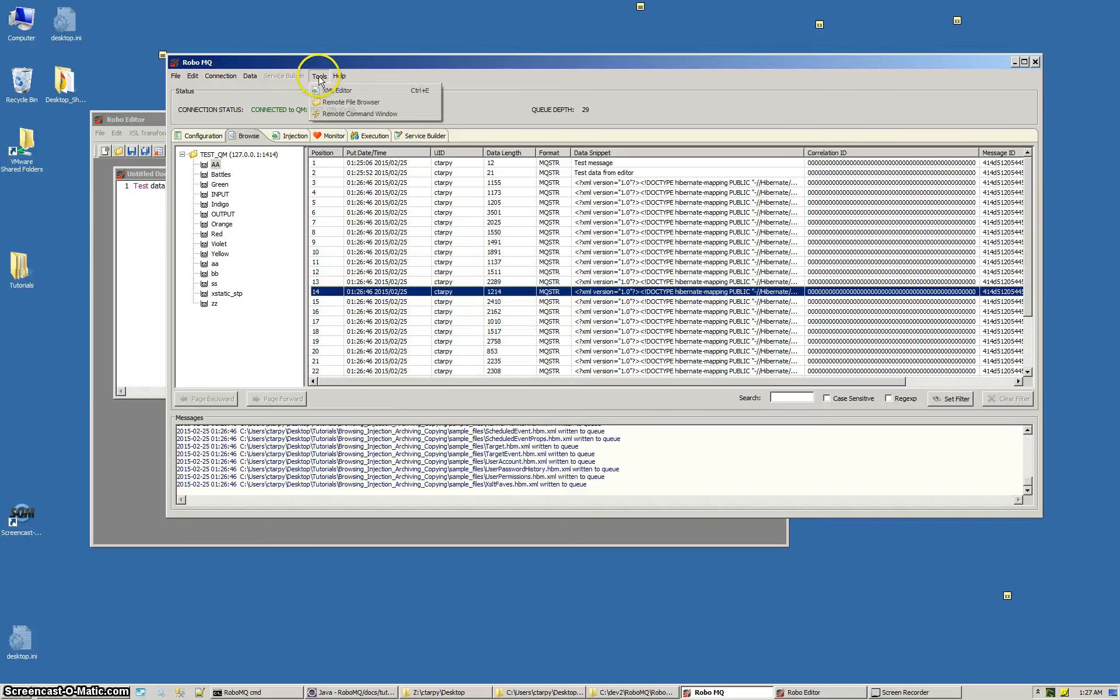
left_click(245, 77)
left_click(245, 79)
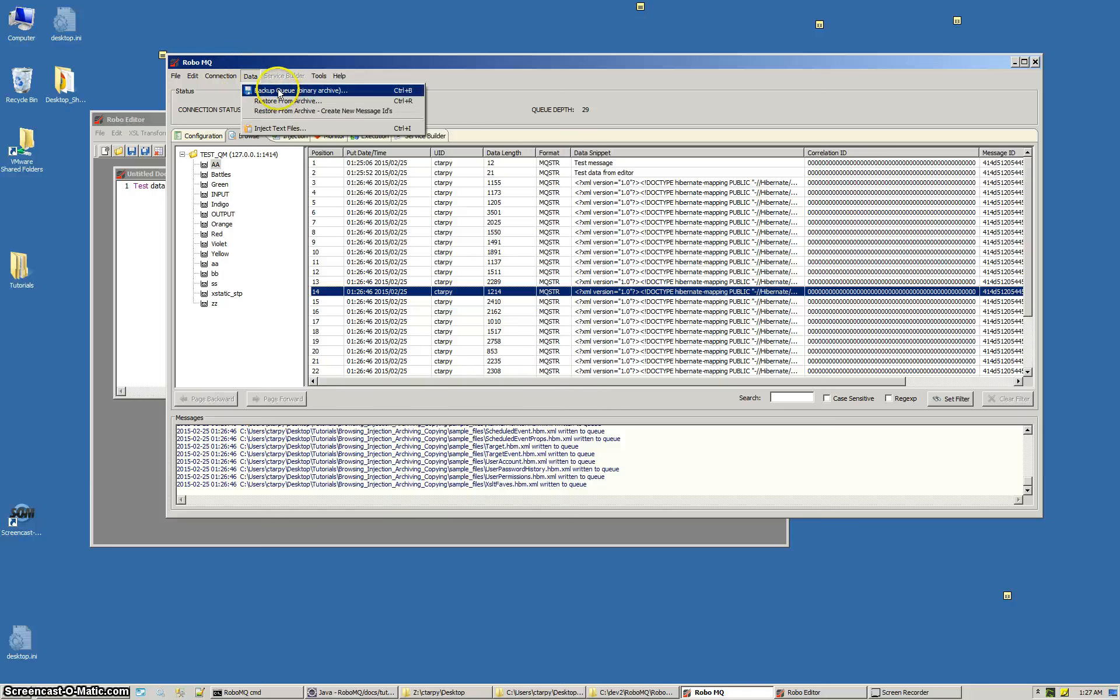
left_click(321, 92)
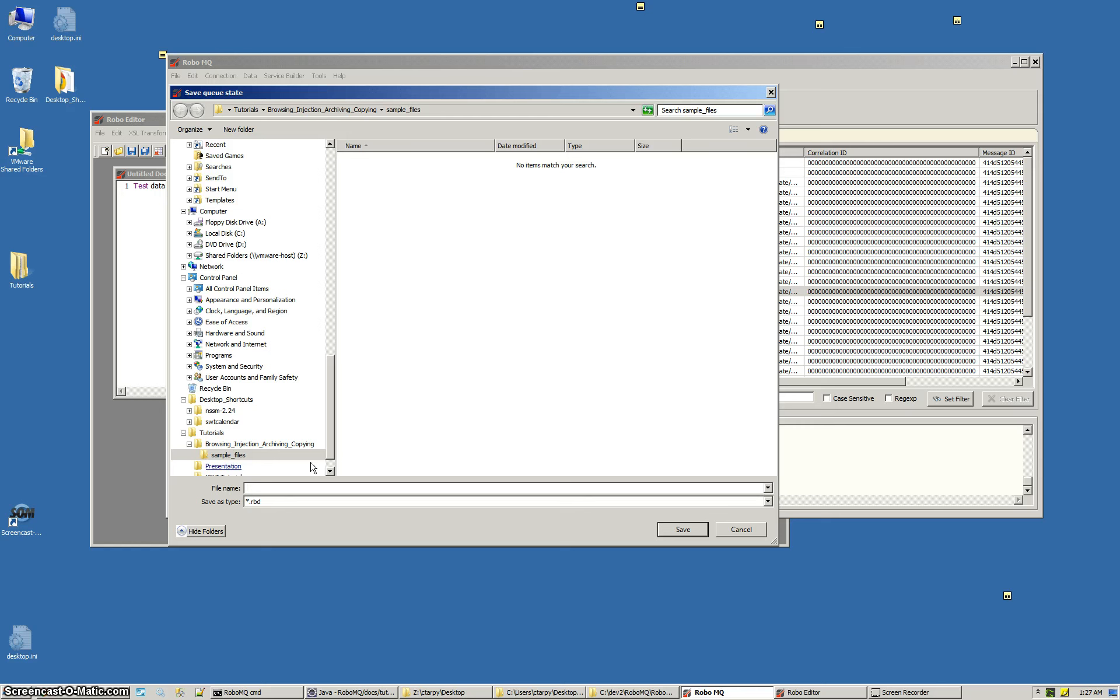
type("queue_backup")
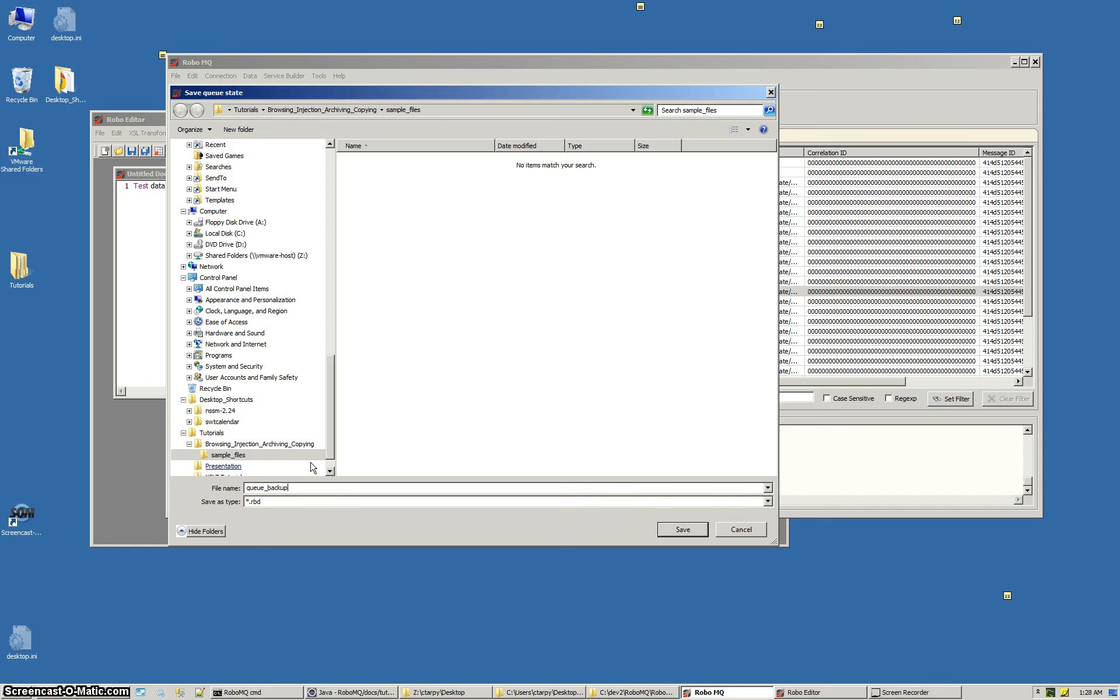
left_click(680, 528)
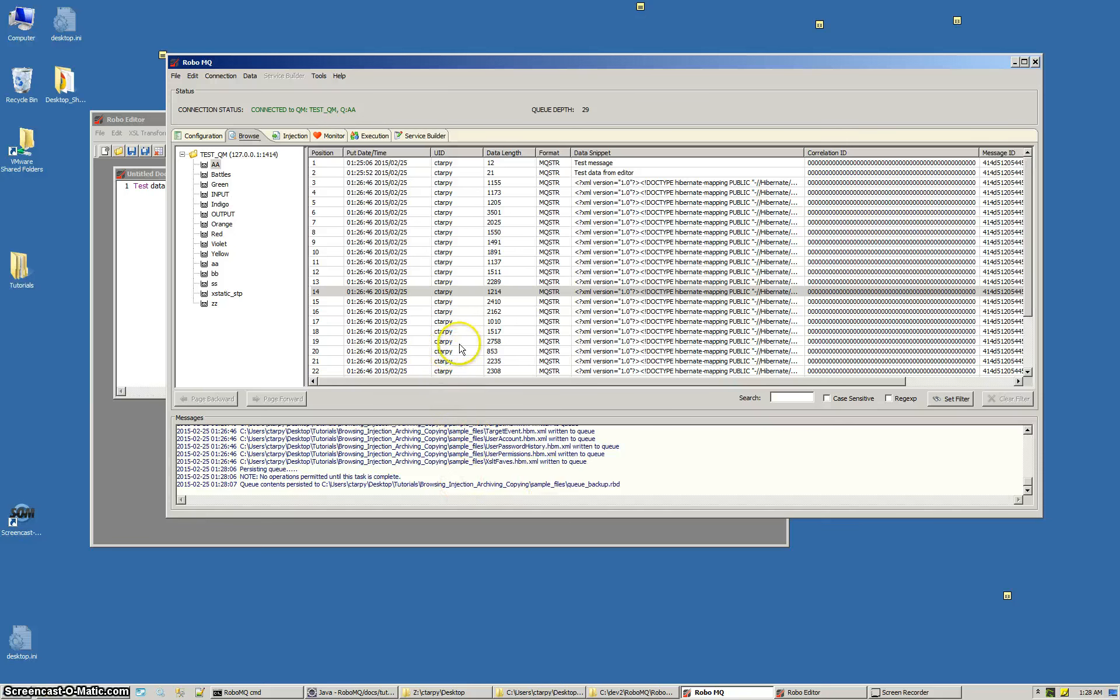
Step: Connect to queue Green and restore the queue_backup.rbd archive into it
left_click(224, 185)
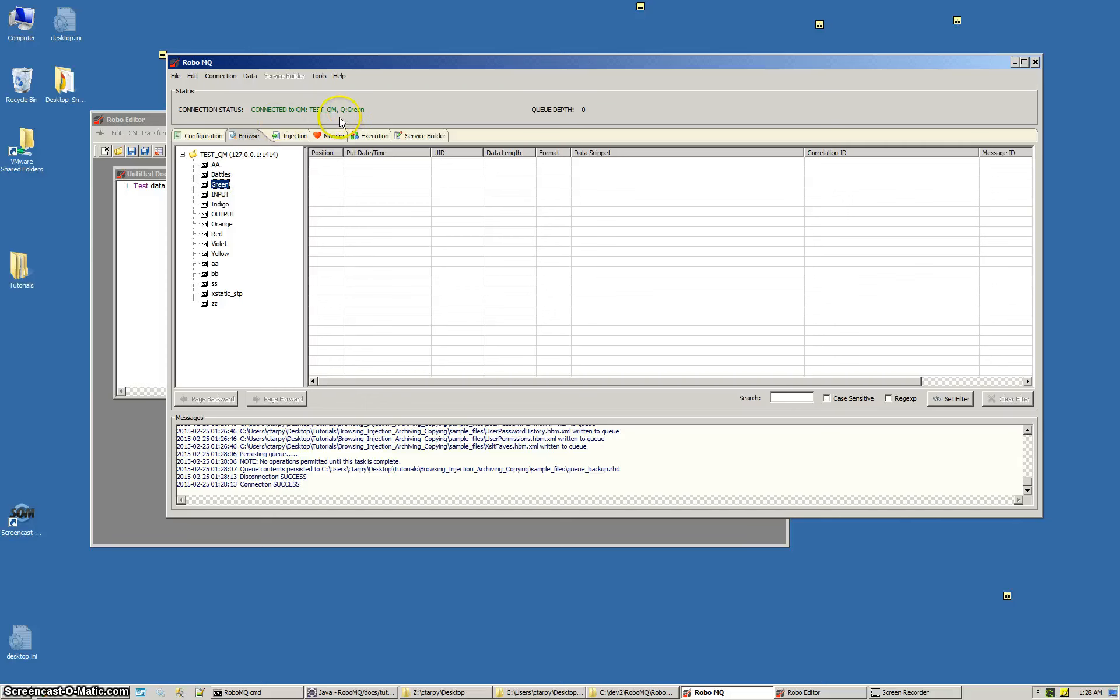
left_click(248, 77)
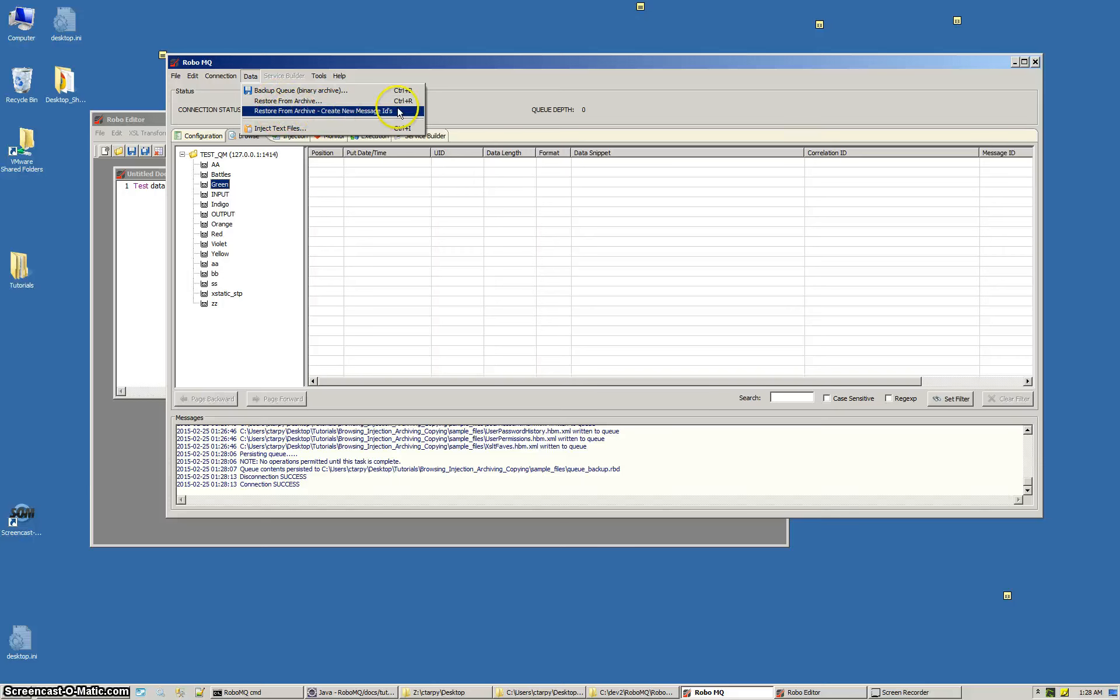
left_click(280, 105)
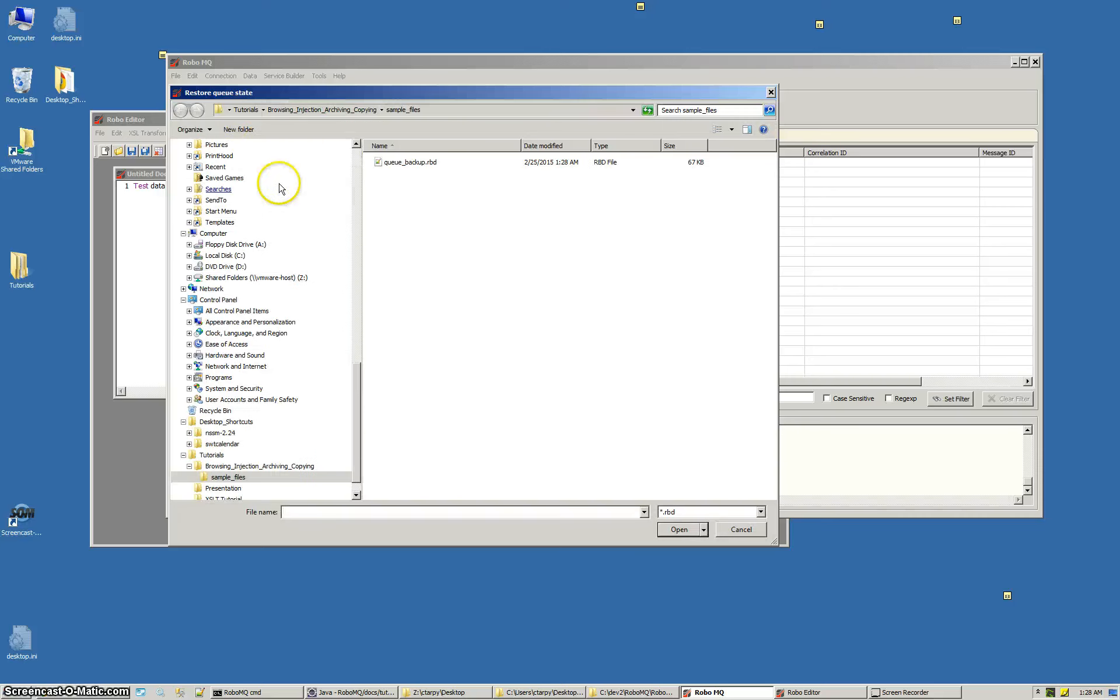
left_click_drag(259, 100, 390, 133)
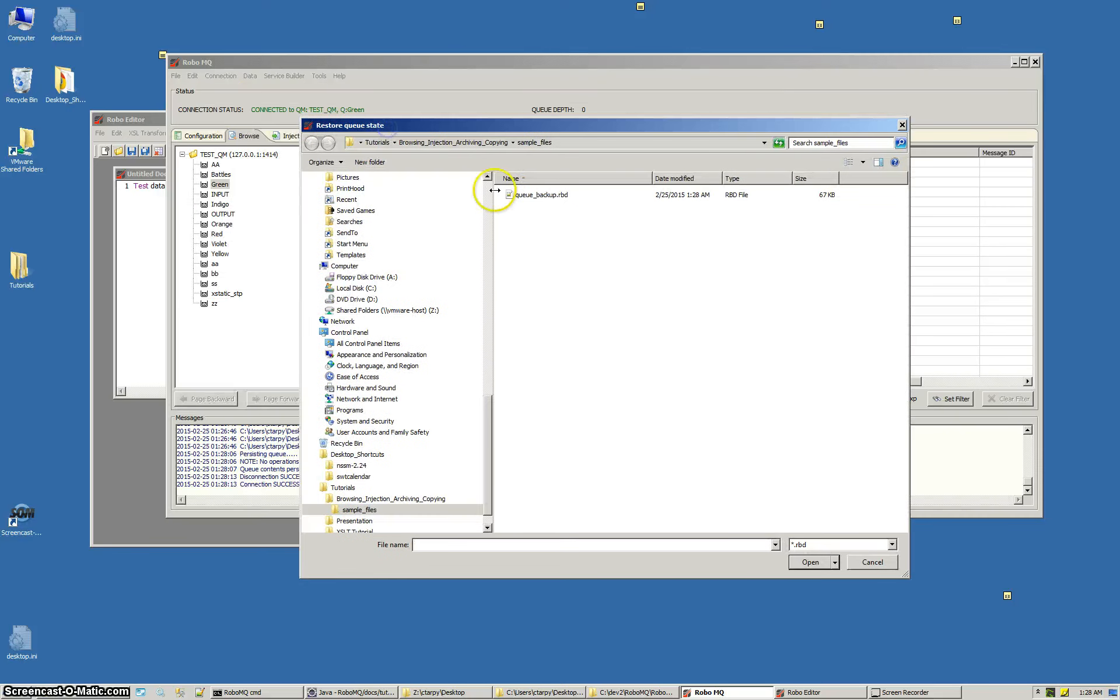
left_click(536, 197)
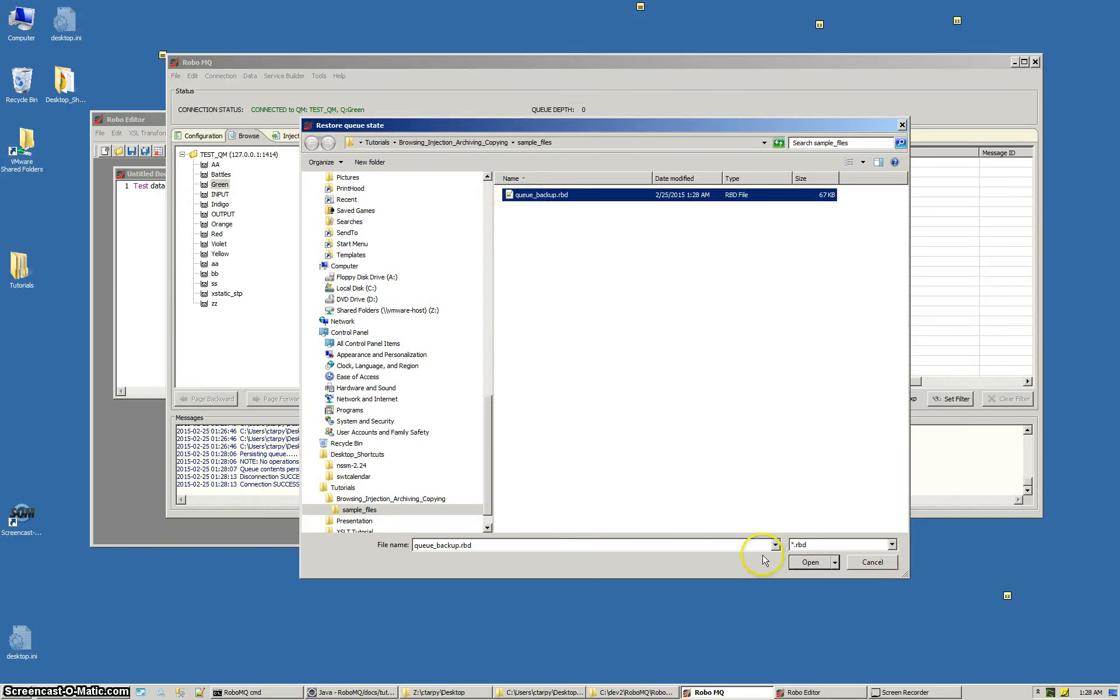
left_click(809, 562)
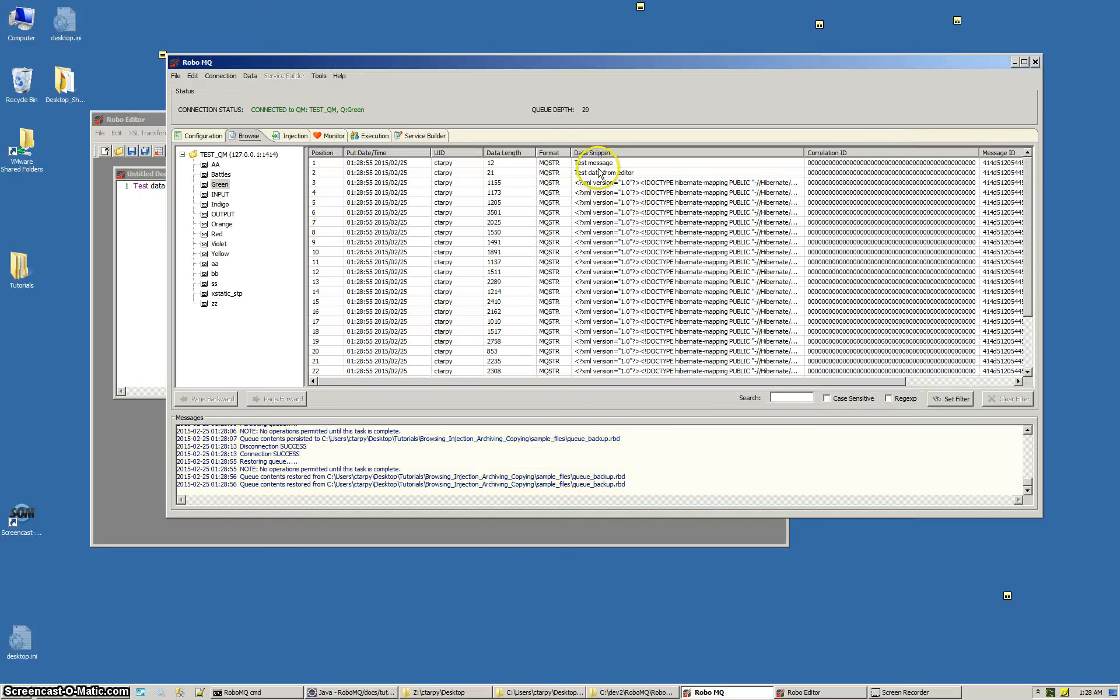
Step: Compare the restored messages in queue Green with the originals in queue AA, and return to queue Green
left_click(557, 192)
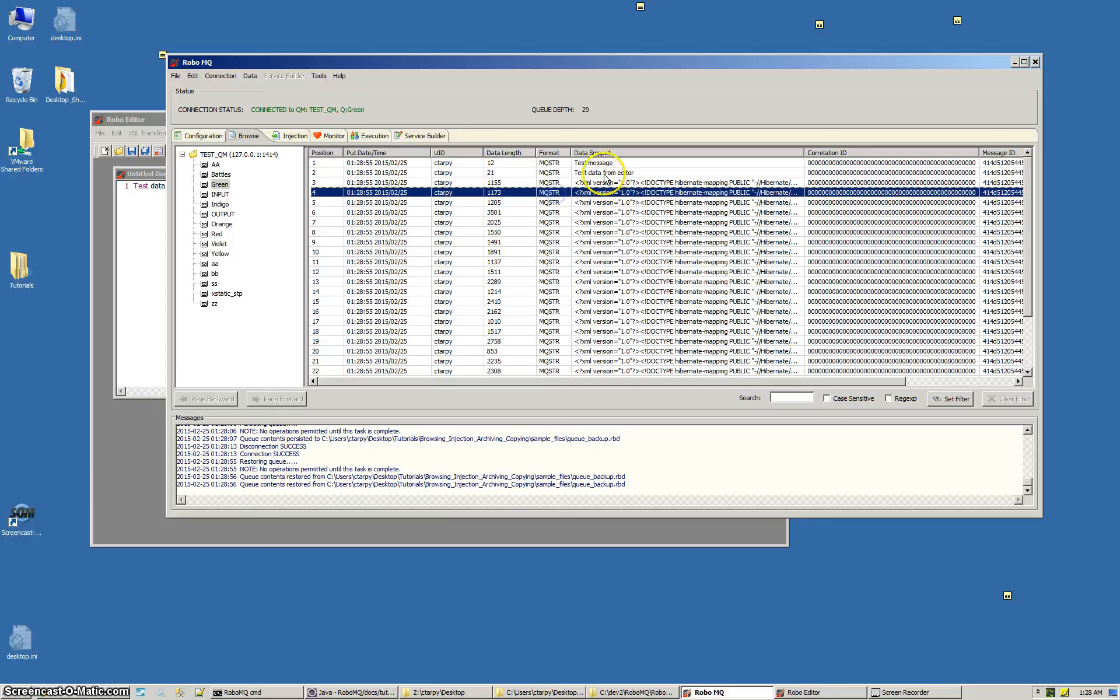
left_click(601, 163)
left_click(700, 333)
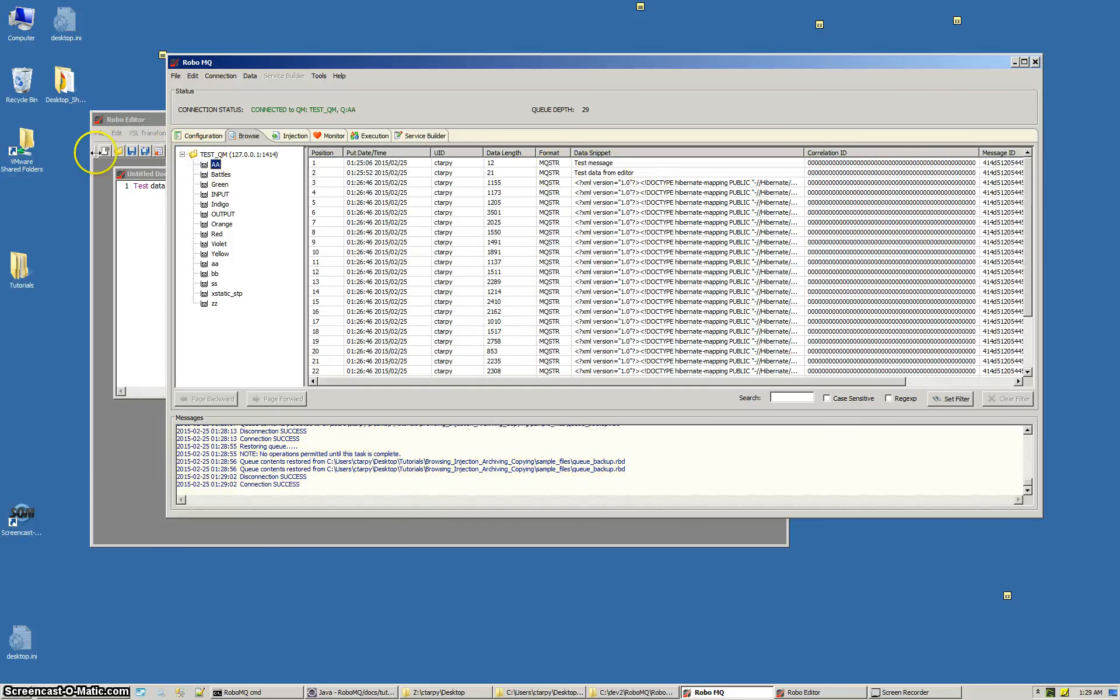
left_click(221, 185)
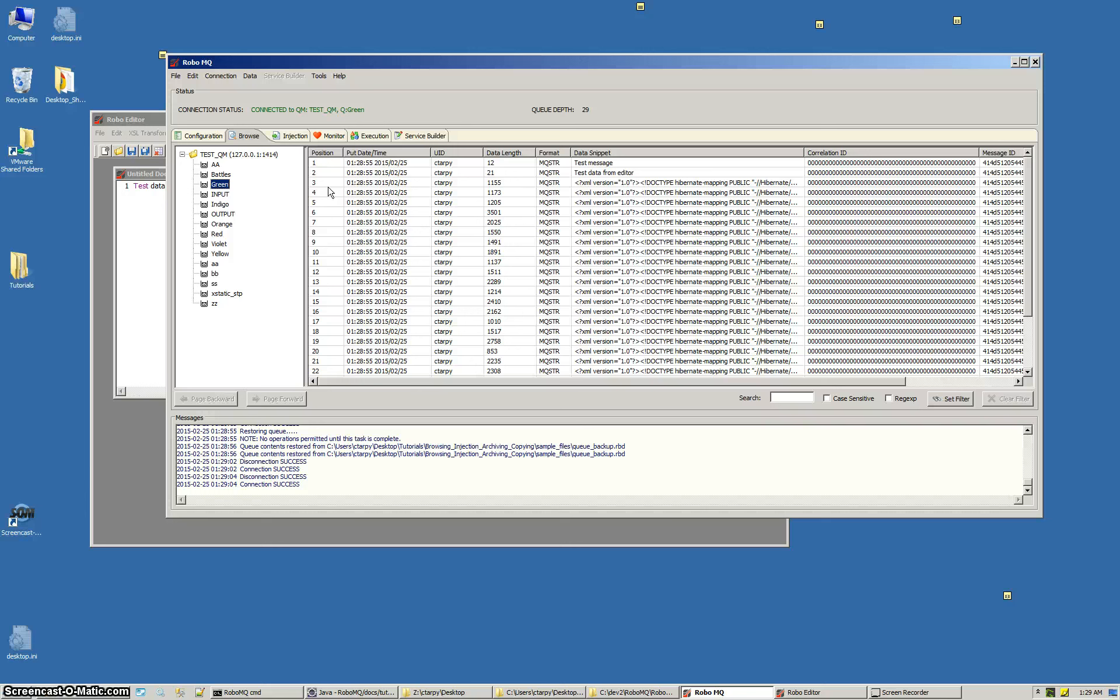
Step: Delete the messages at positions 9 to 12 from queue Green
left_click(437, 241)
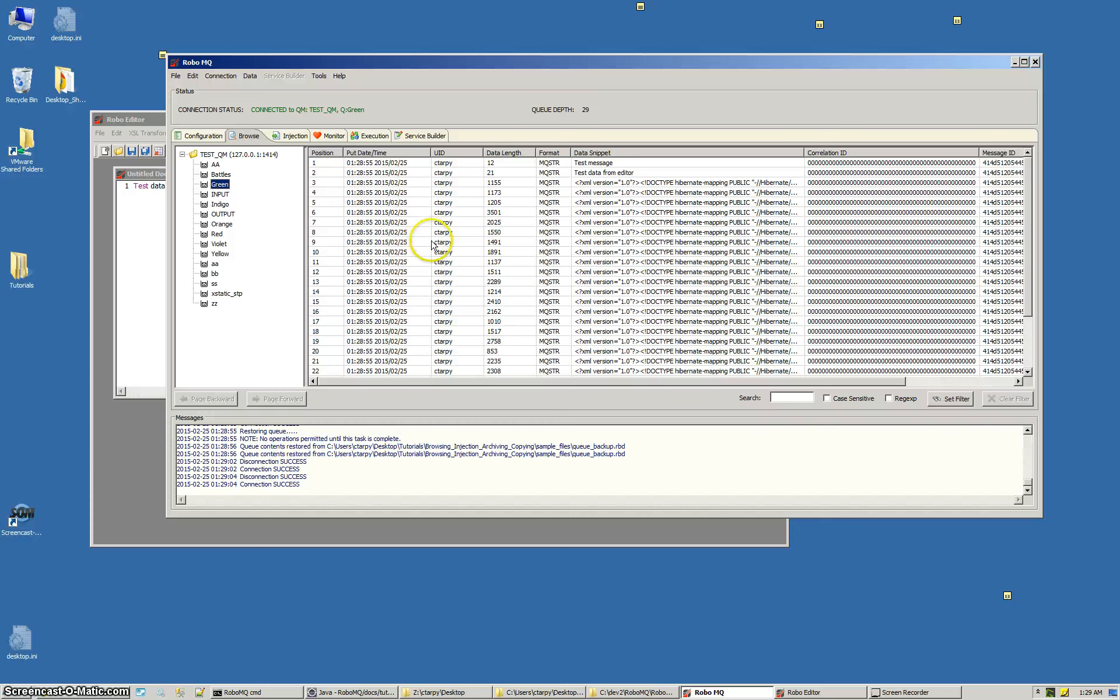
left_click(439, 271, "shift")
right_click(441, 270)
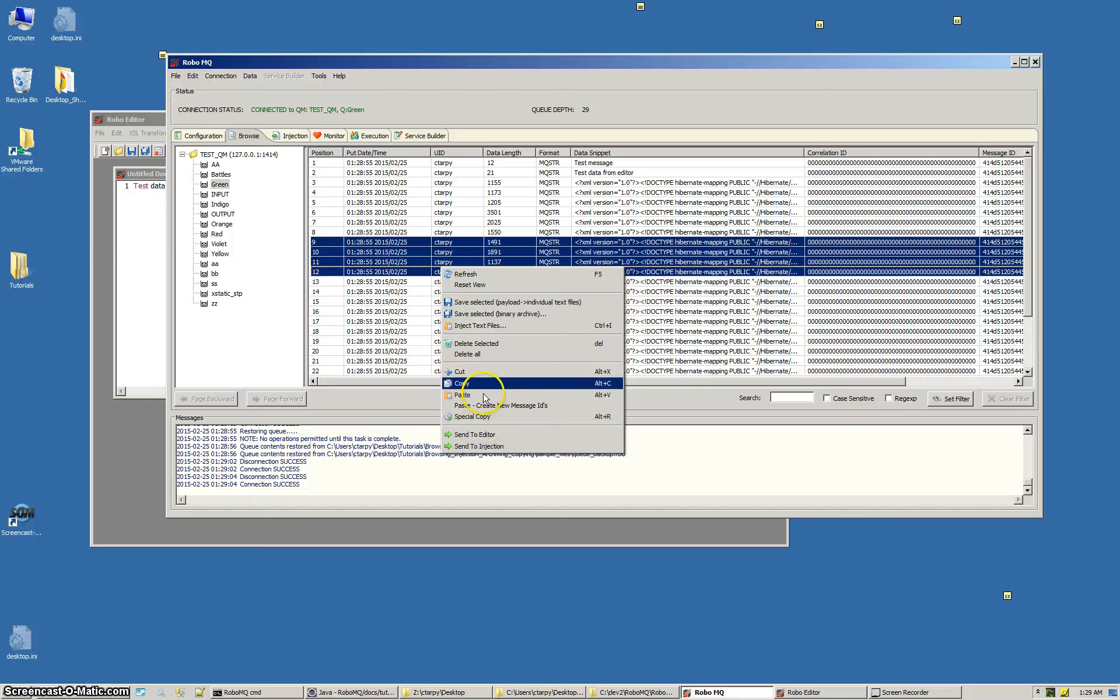
left_click(477, 343)
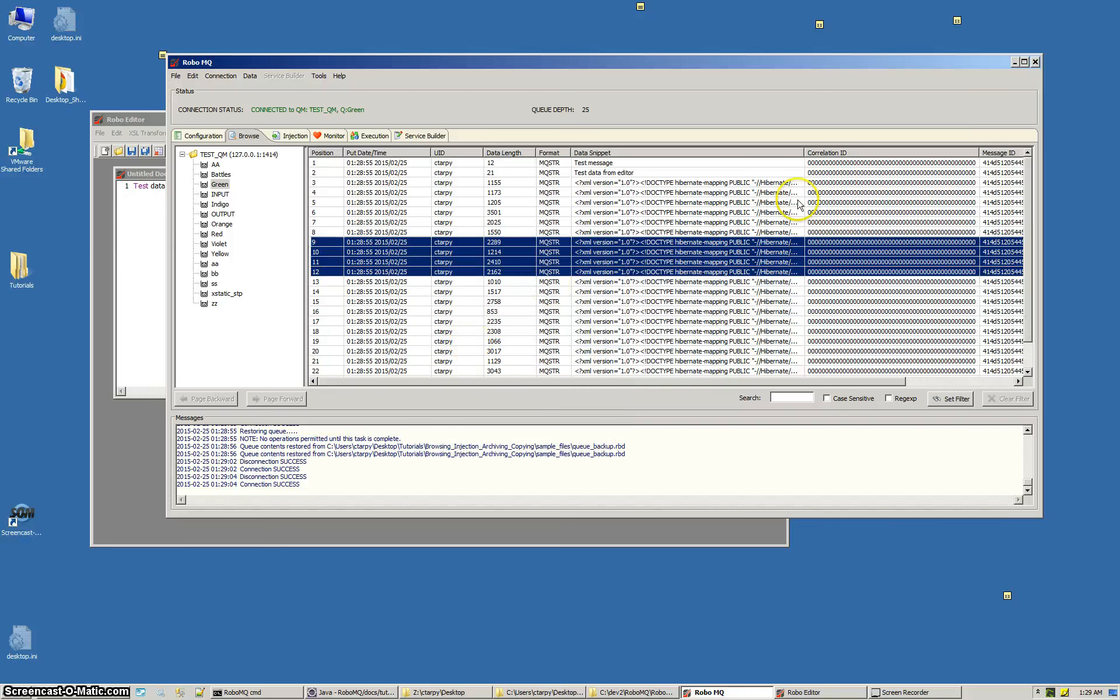
Step: Copy all remaining messages of queue Green and paste them into queue Violet
left_click(470, 212)
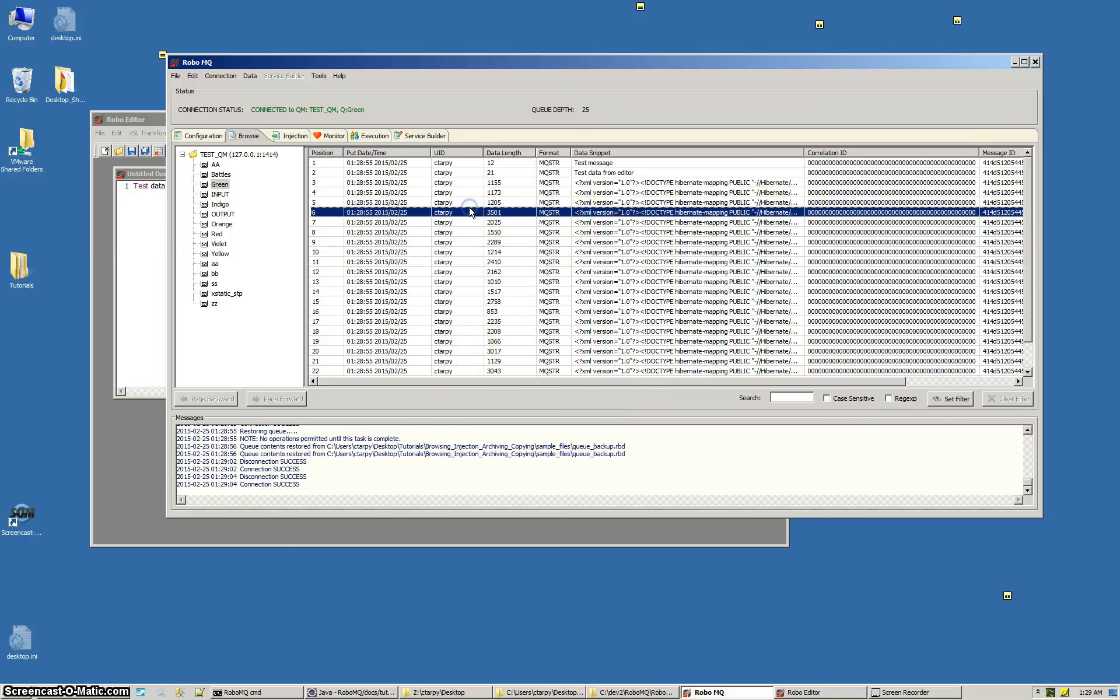
key("ctrl+a")
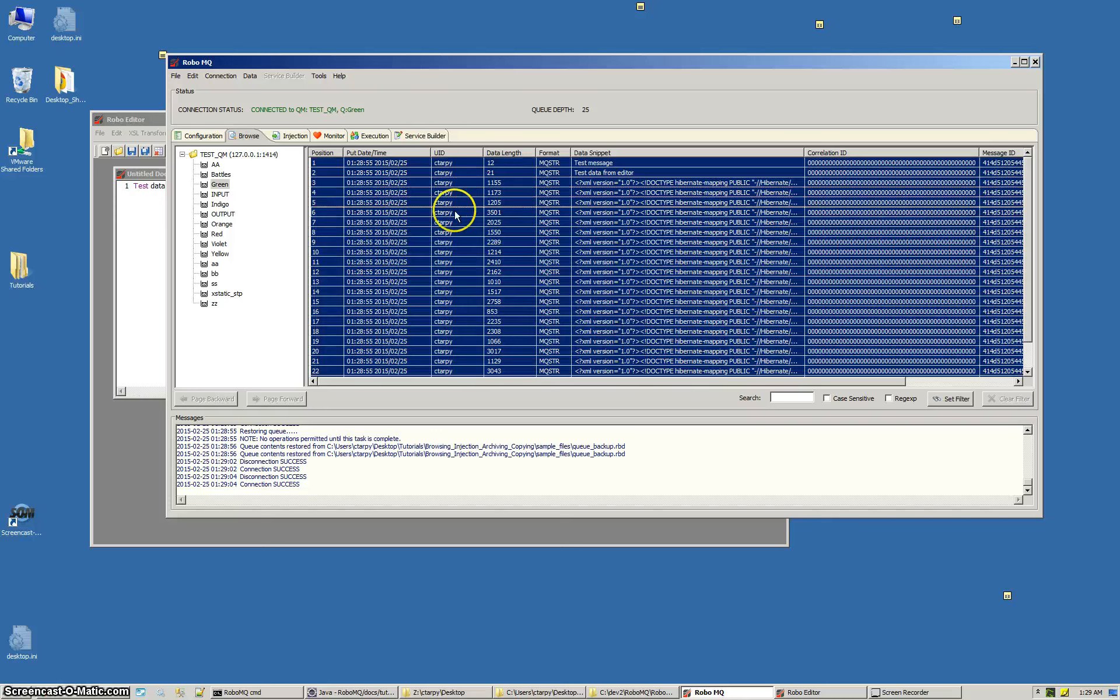
right_click(379, 222)
left_click(402, 337)
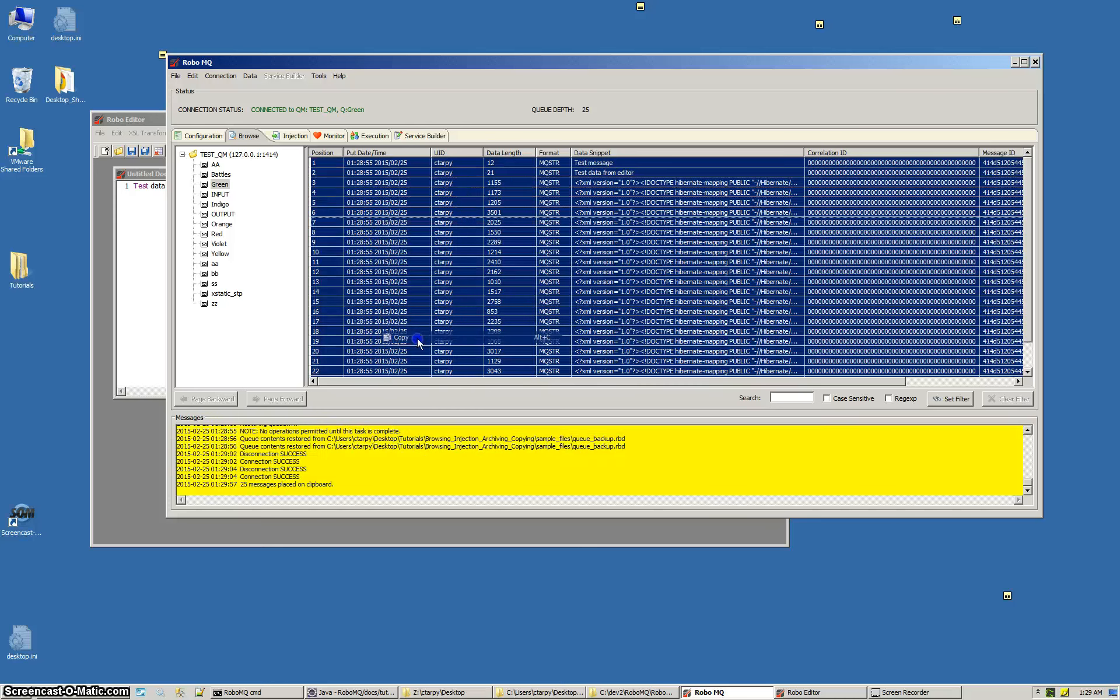
left_click(218, 244)
right_click(457, 229)
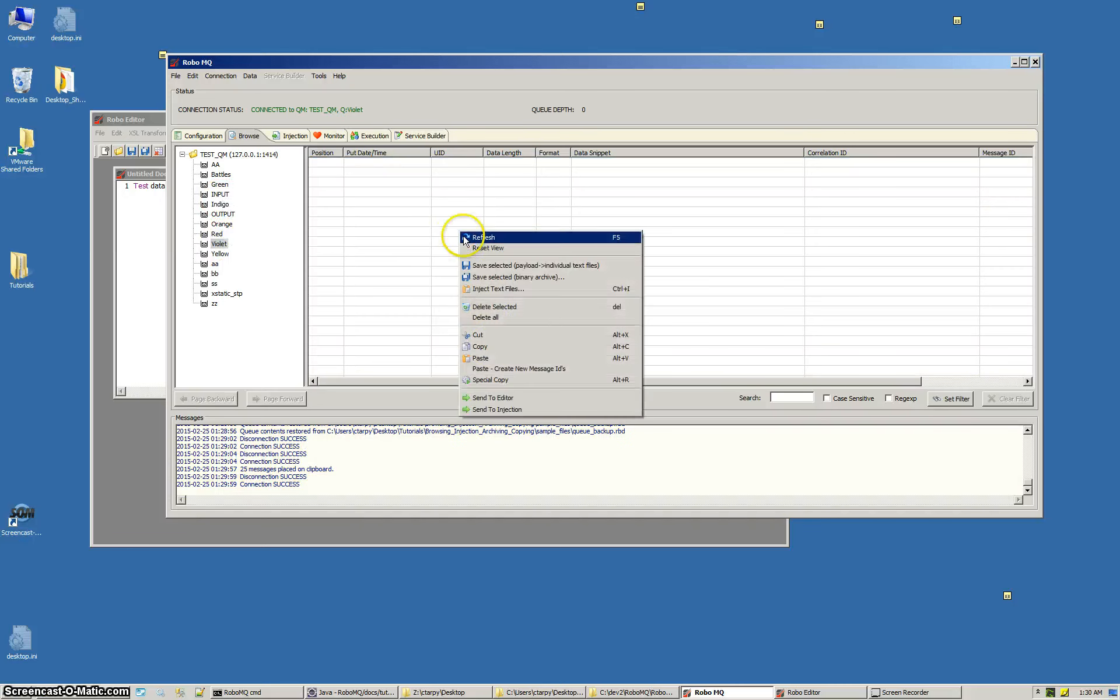
left_click(484, 359)
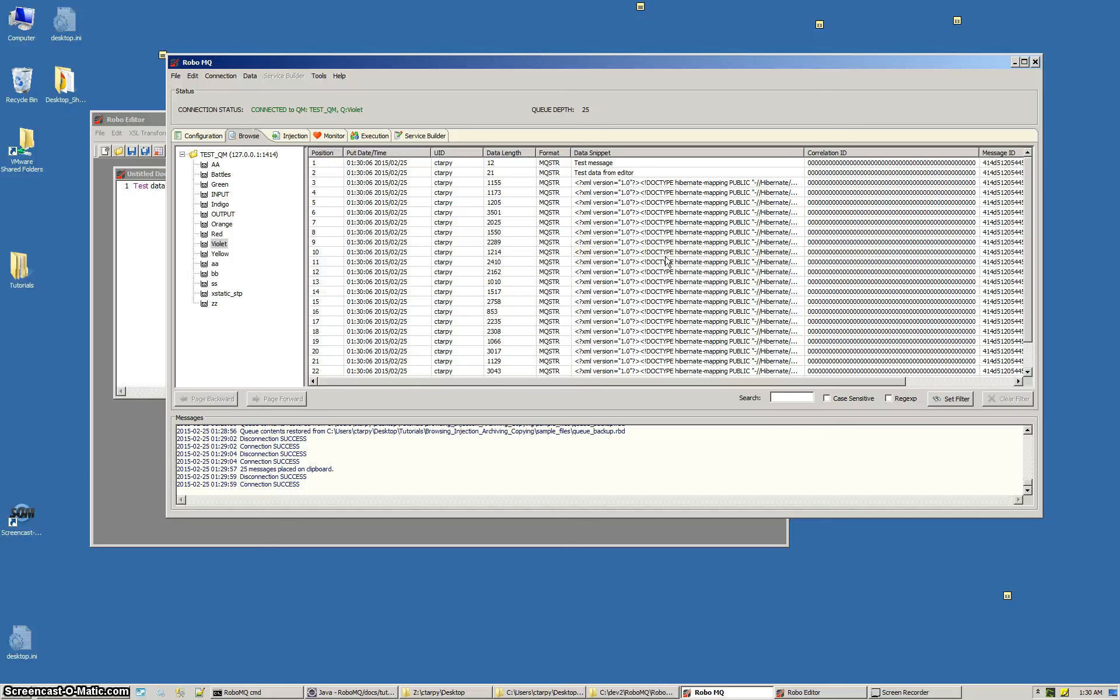
Step: Open the data of queue Violet's message at position 10 and copy the word SECURITYISENABLED from its payload
double_click(649, 251)
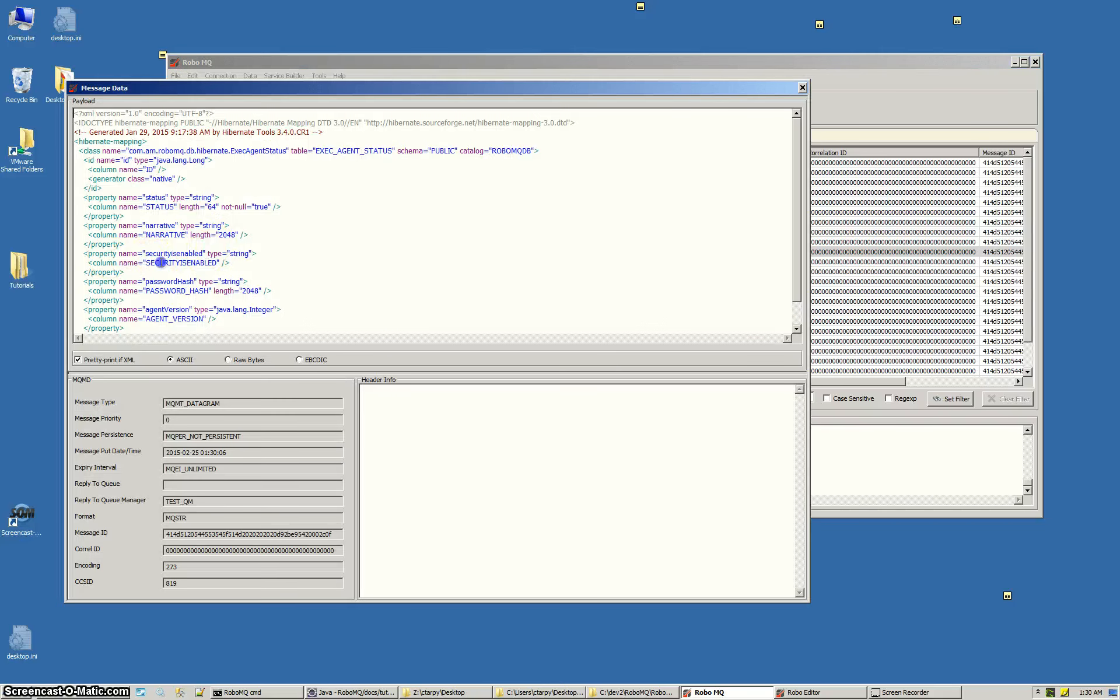
double_click(161, 262)
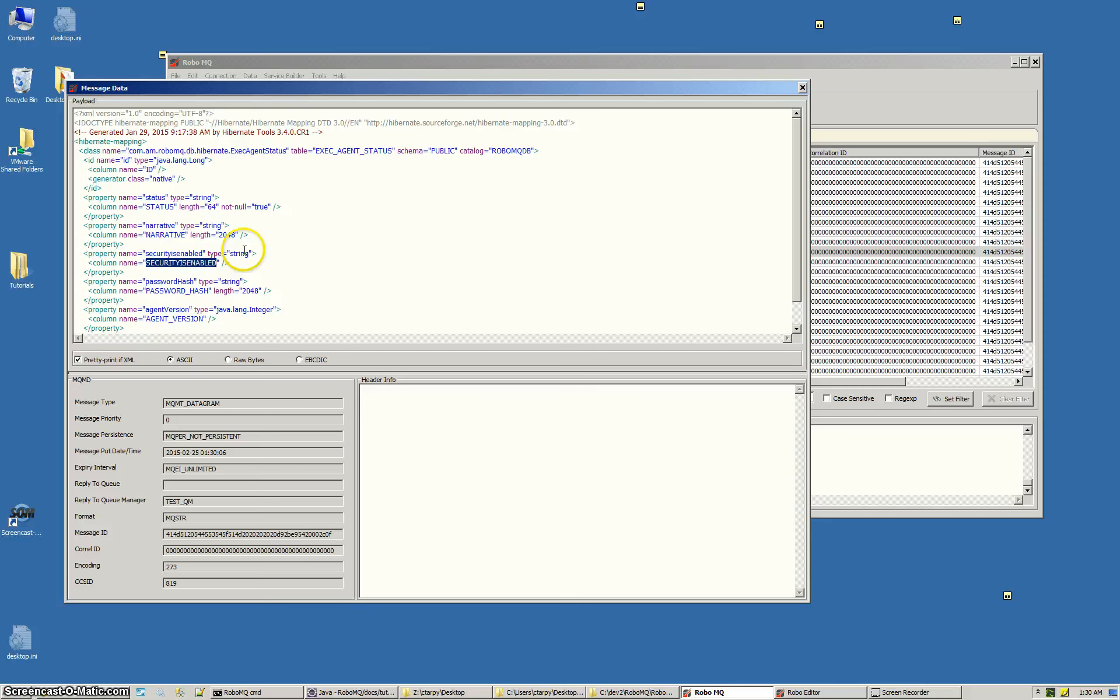
left_click(802, 88)
Step: Filter queue Violet's messages by the search text SECURITYISENABLED, without case sensitivity or regular expressions
left_click(765, 272)
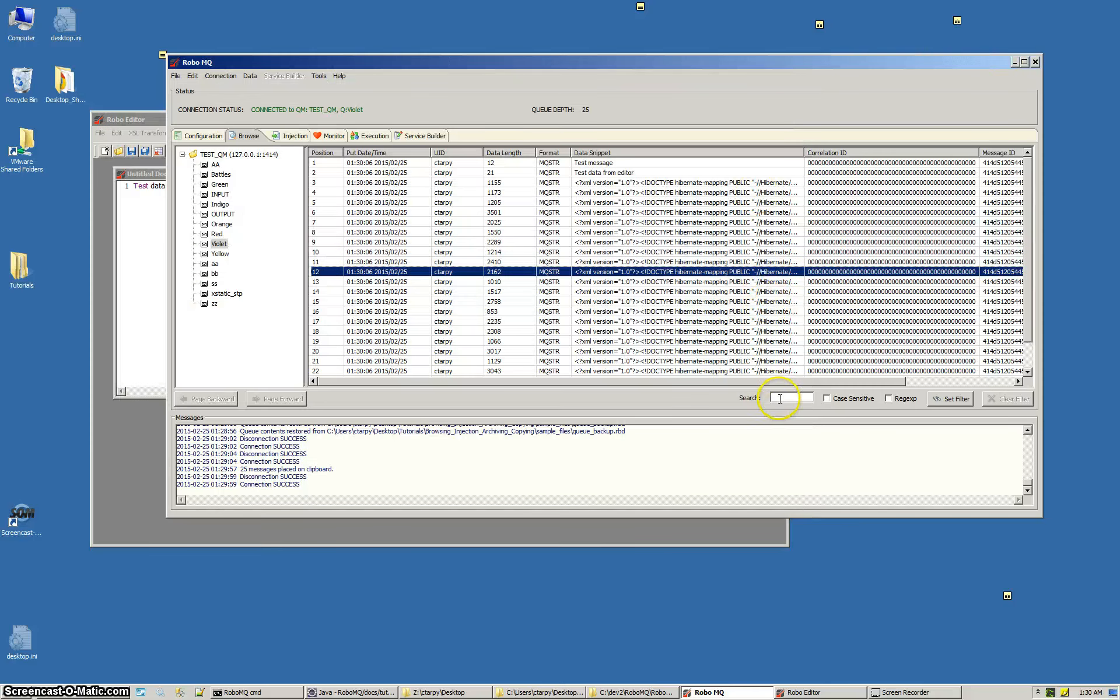
left_click(781, 397)
key("ctrl+v")
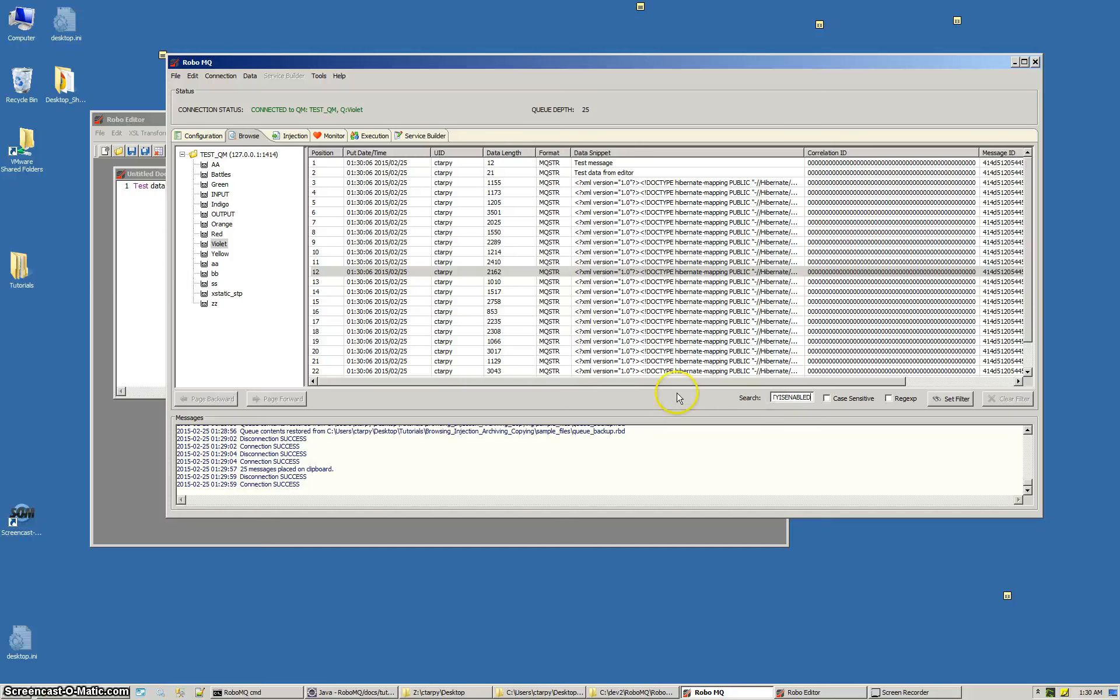
left_click(960, 400)
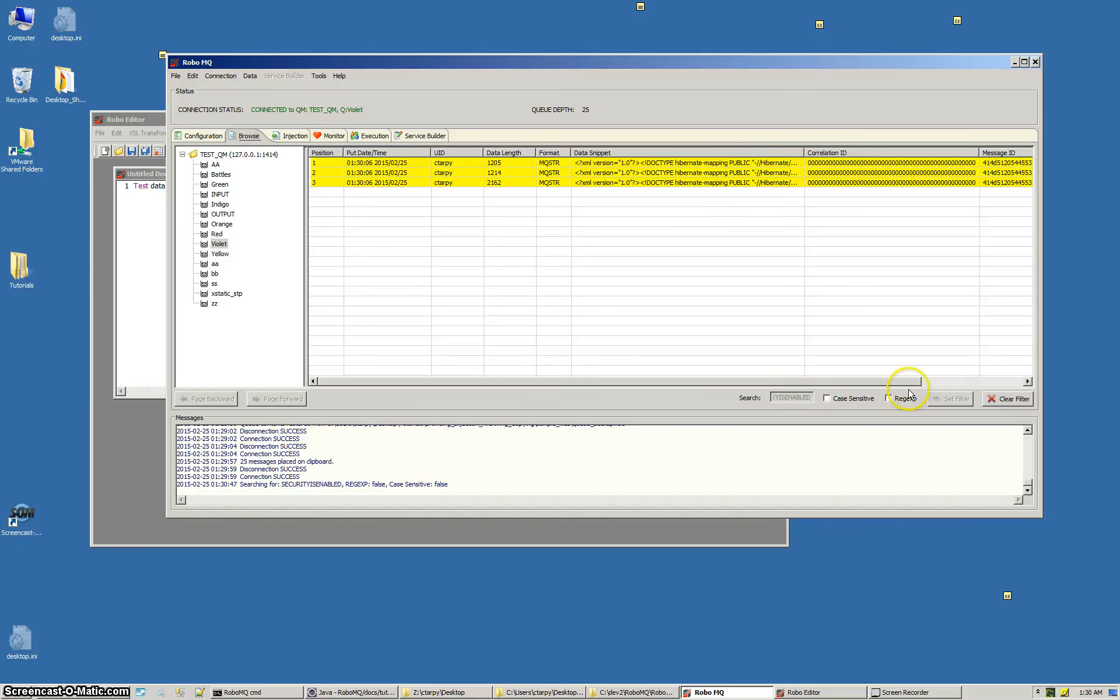
Step: Clear the SECURITYISENABLED search filter from queue Violet's message list
left_click(1012, 402)
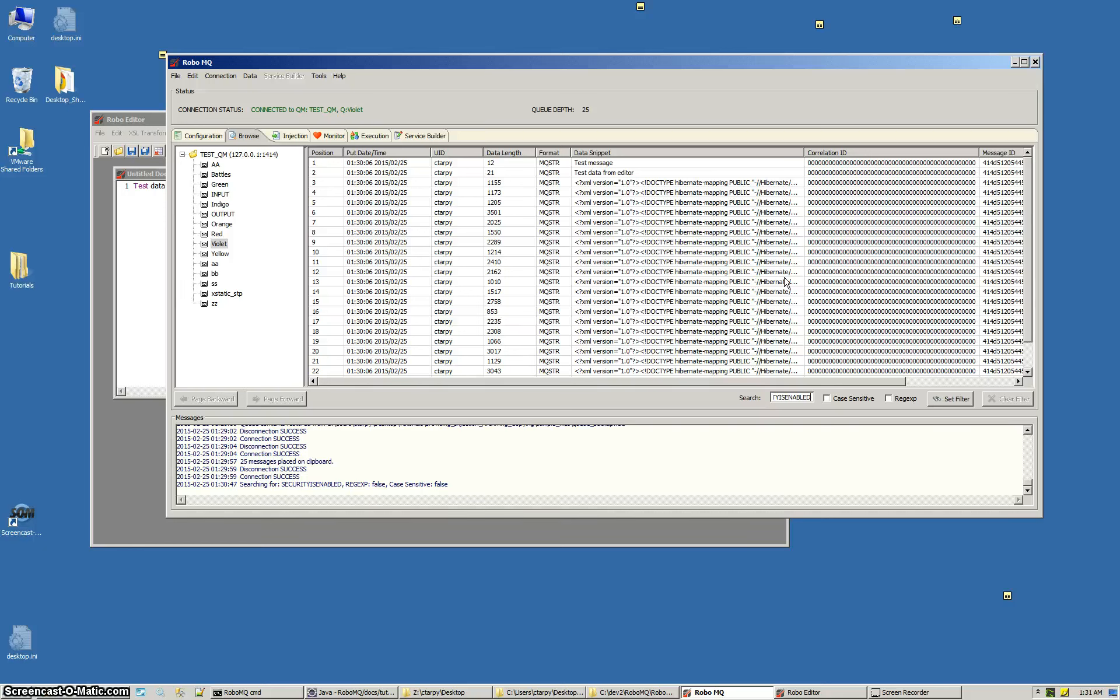
left_click(776, 222)
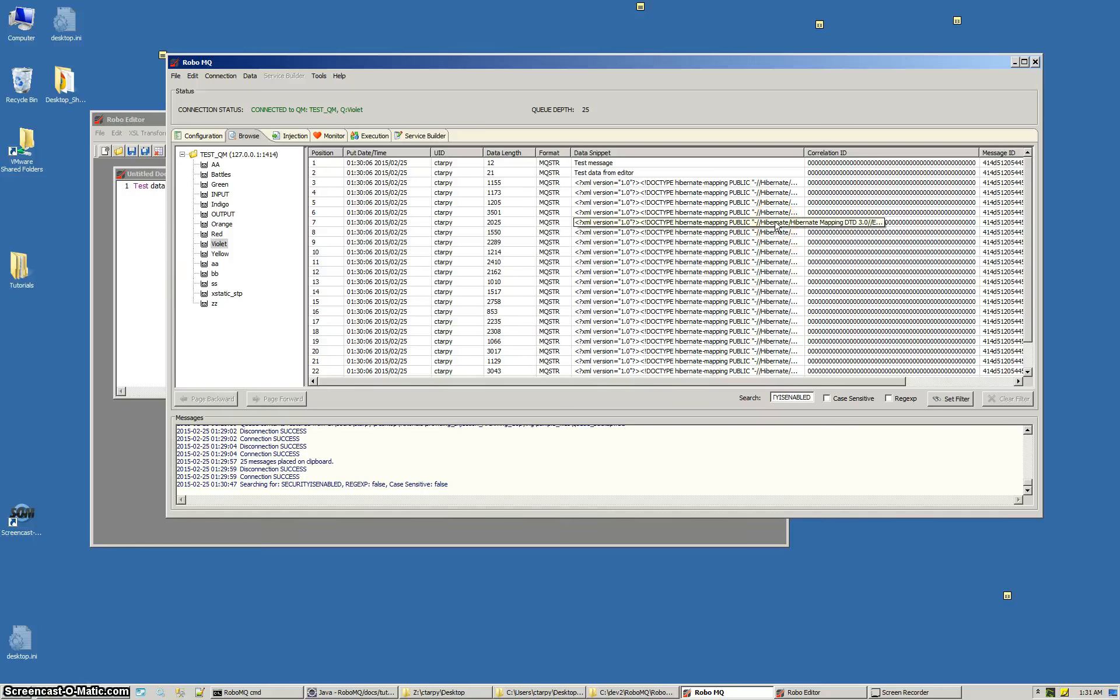
left_click(772, 243)
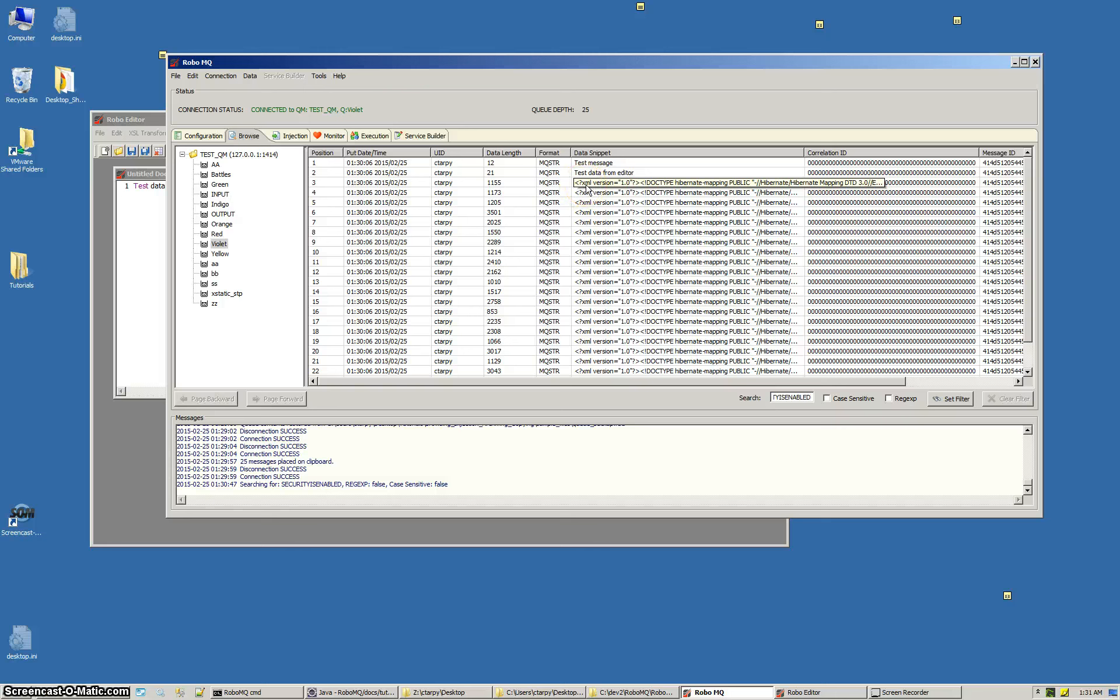
Step: Start a Special Copy of all messages in queue Violet, with Violet@TEST_QM as destination and the Move option
left_click(383, 234)
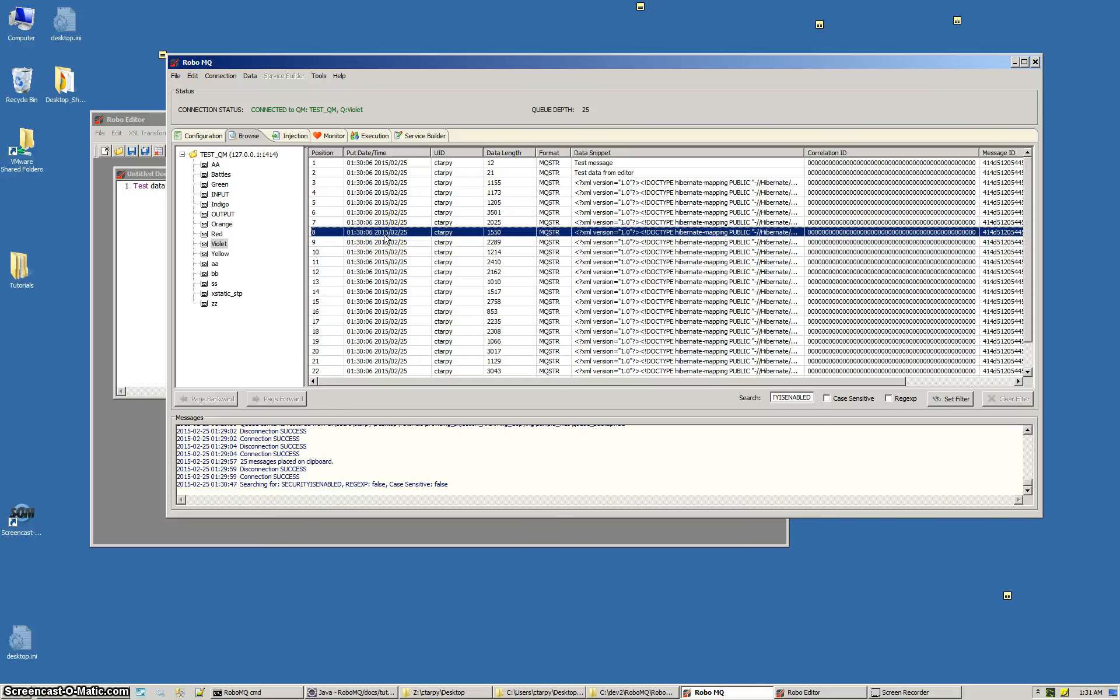
key("ctrl+a")
right_click(385, 237)
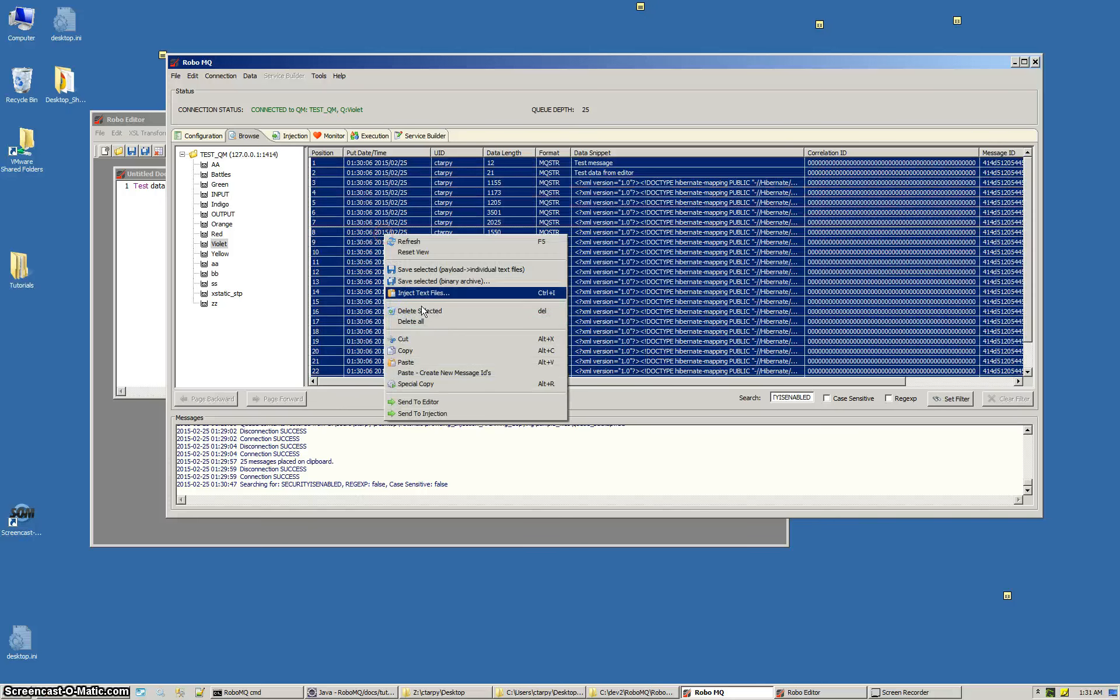
left_click(438, 383)
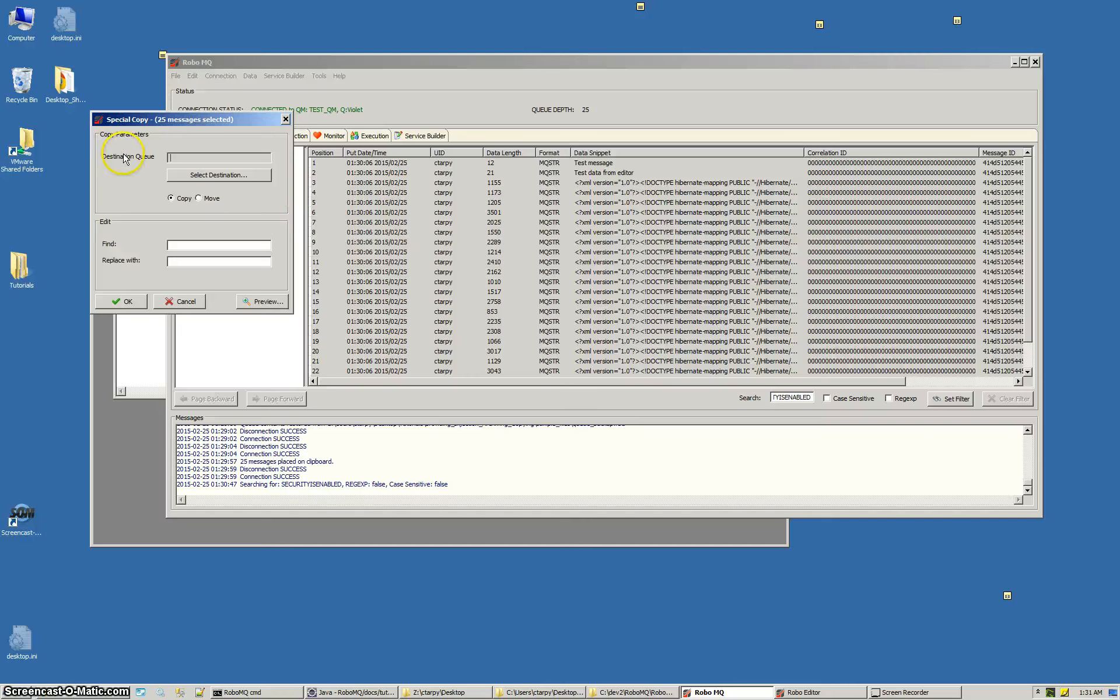
left_click_drag(217, 119, 775, 179)
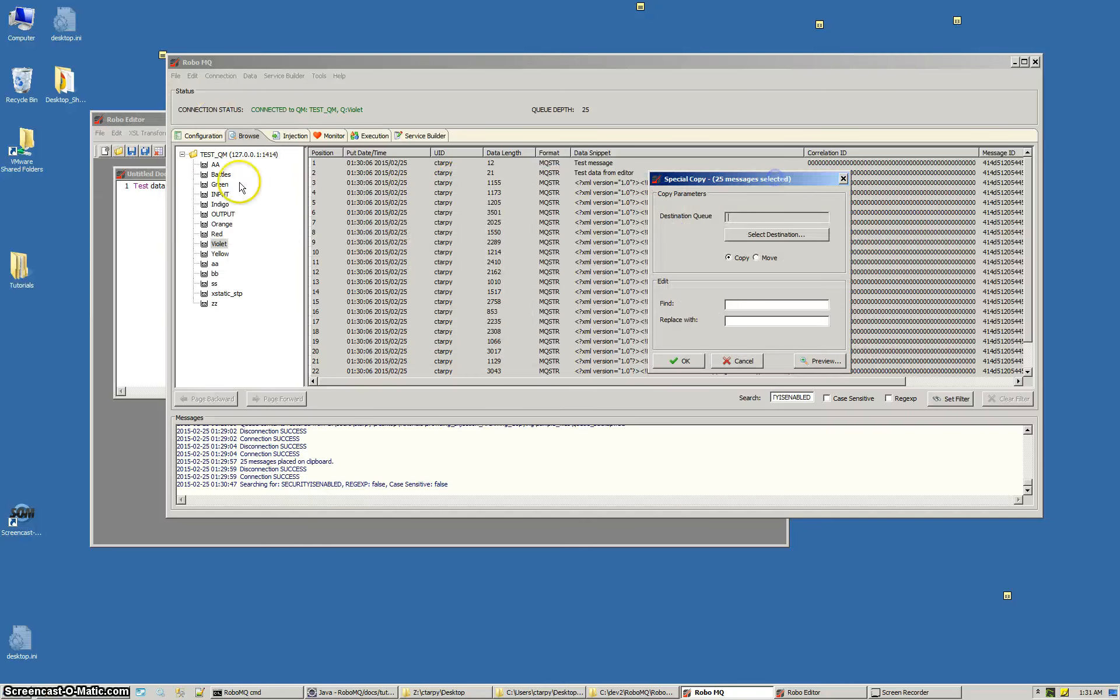
left_click(793, 234)
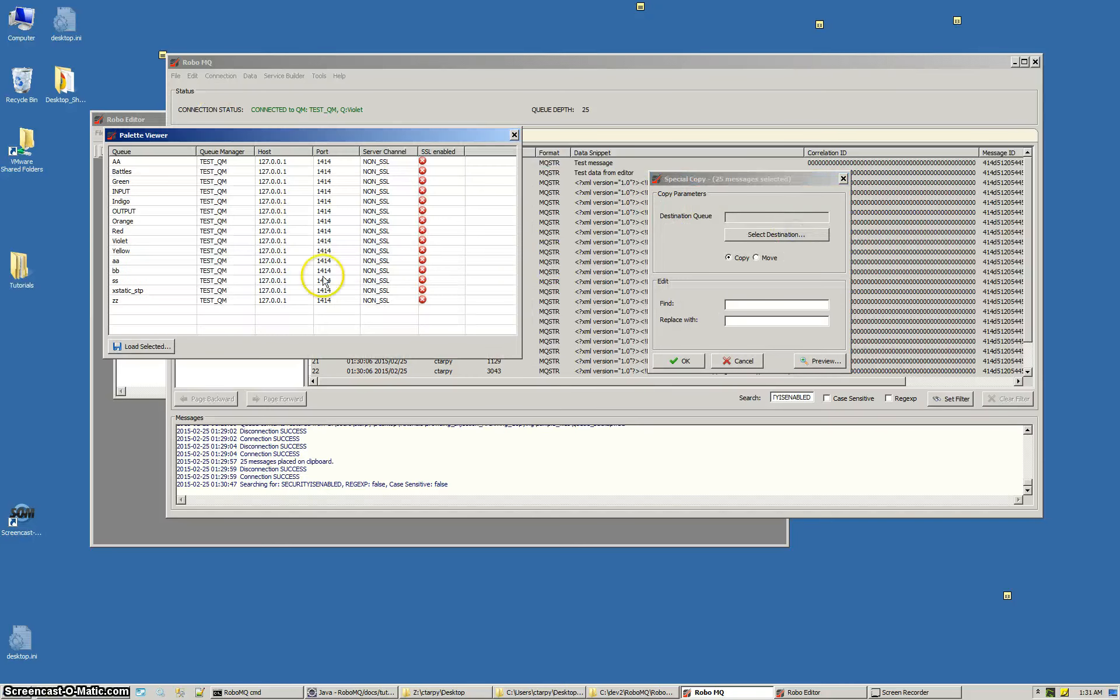
left_click(120, 241)
double_click(123, 241)
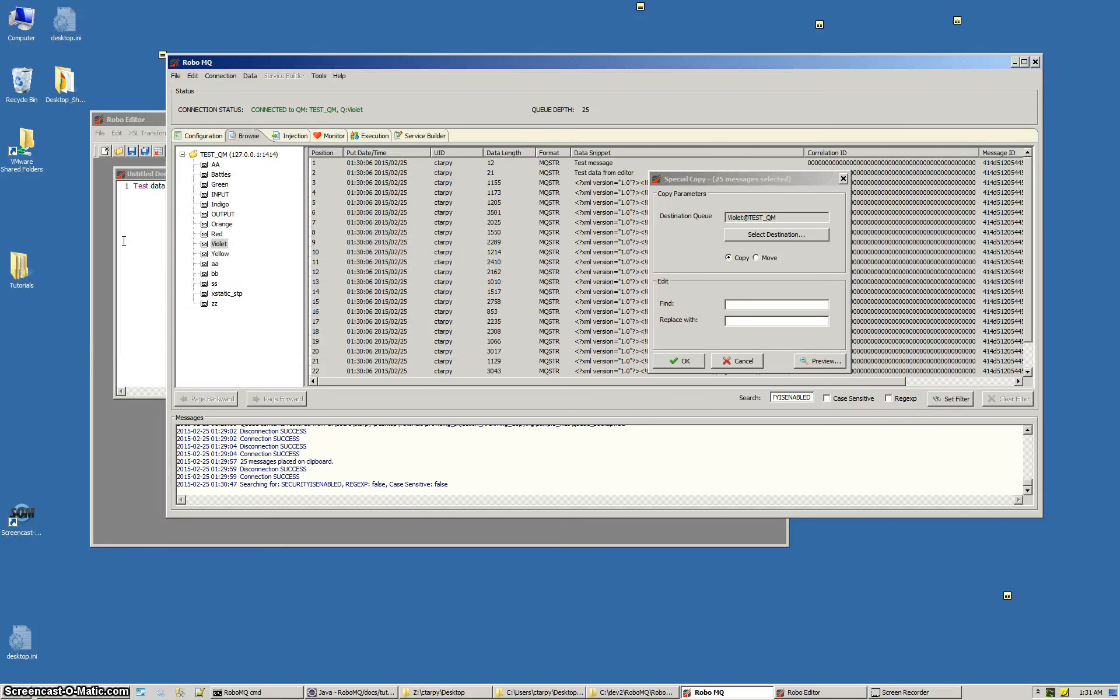
left_click(757, 258)
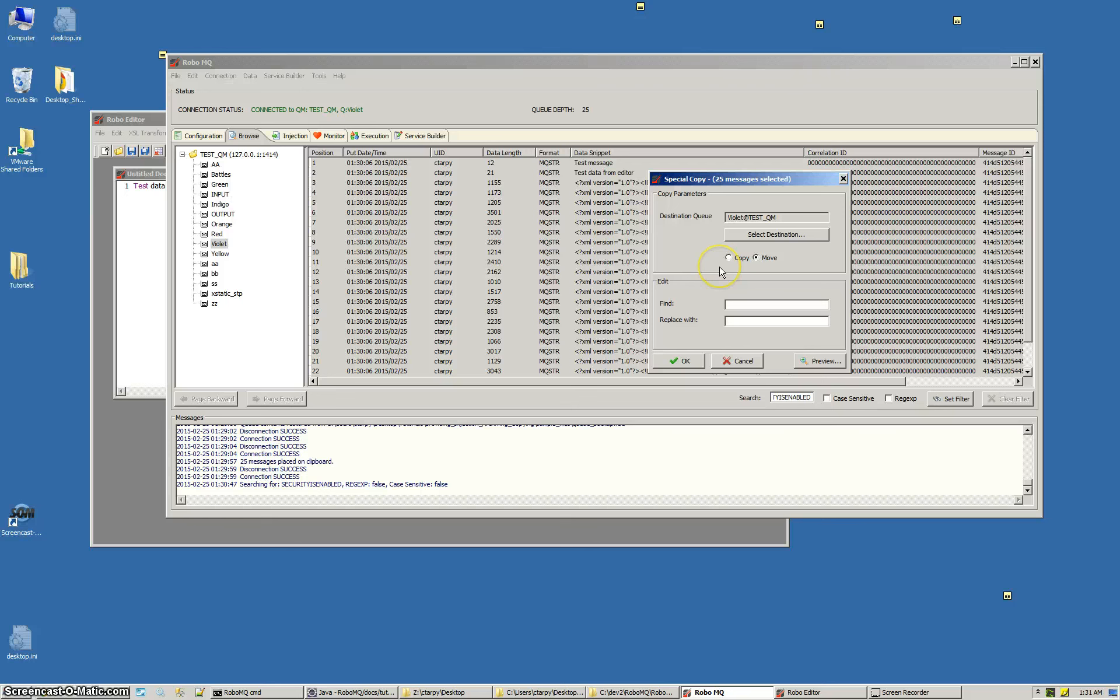
Step: Set the Special Copy edit to find xml and replace it with XML
left_click(740, 306)
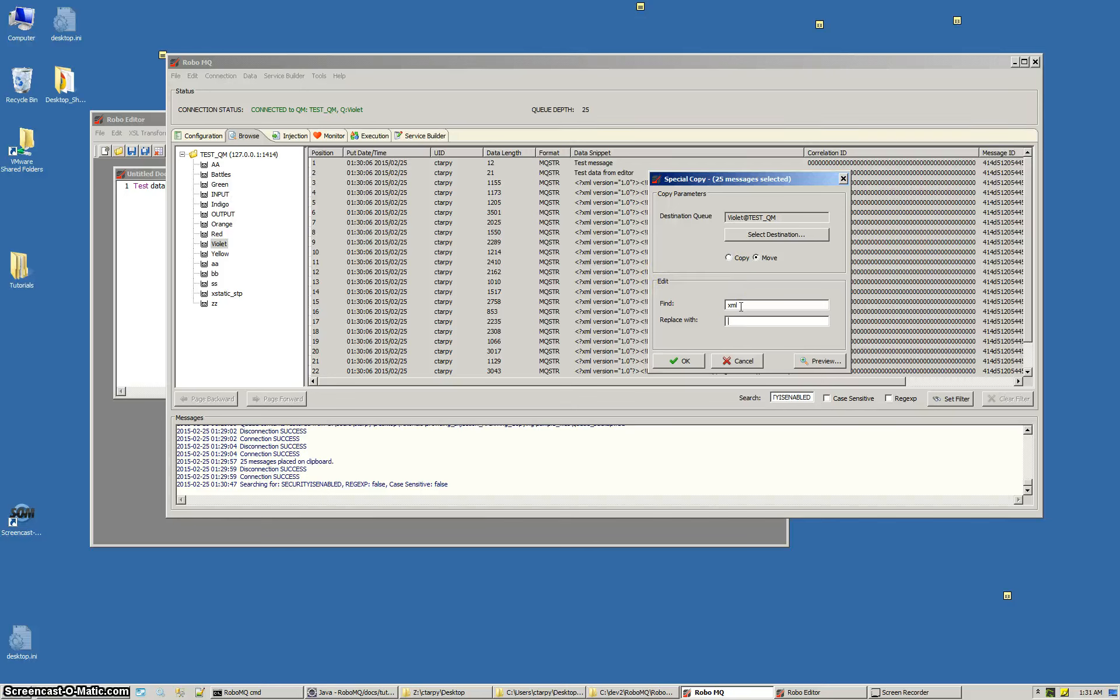
left_click(729, 321)
type("x")
left_click(756, 258)
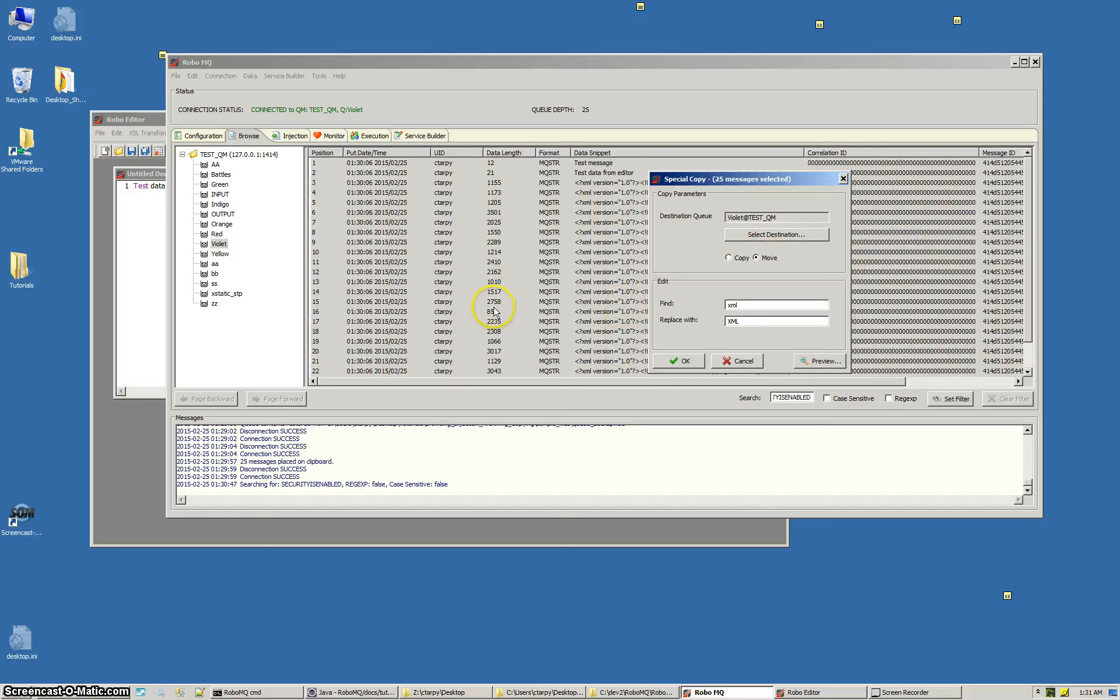
double_click(745, 305)
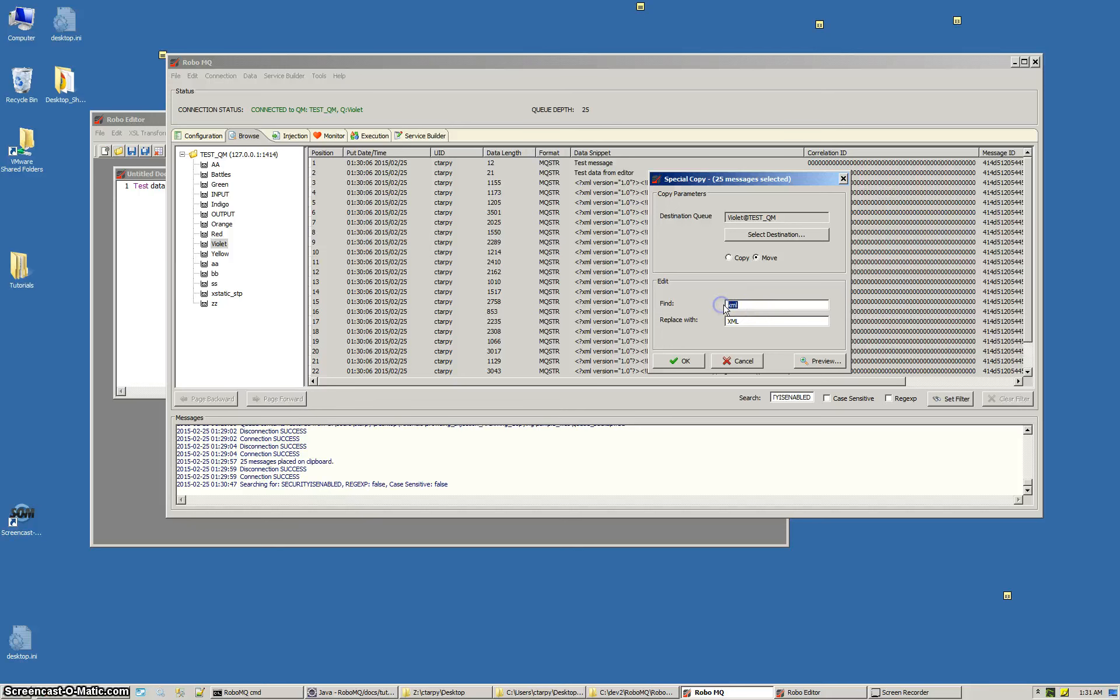
left_click(738, 321)
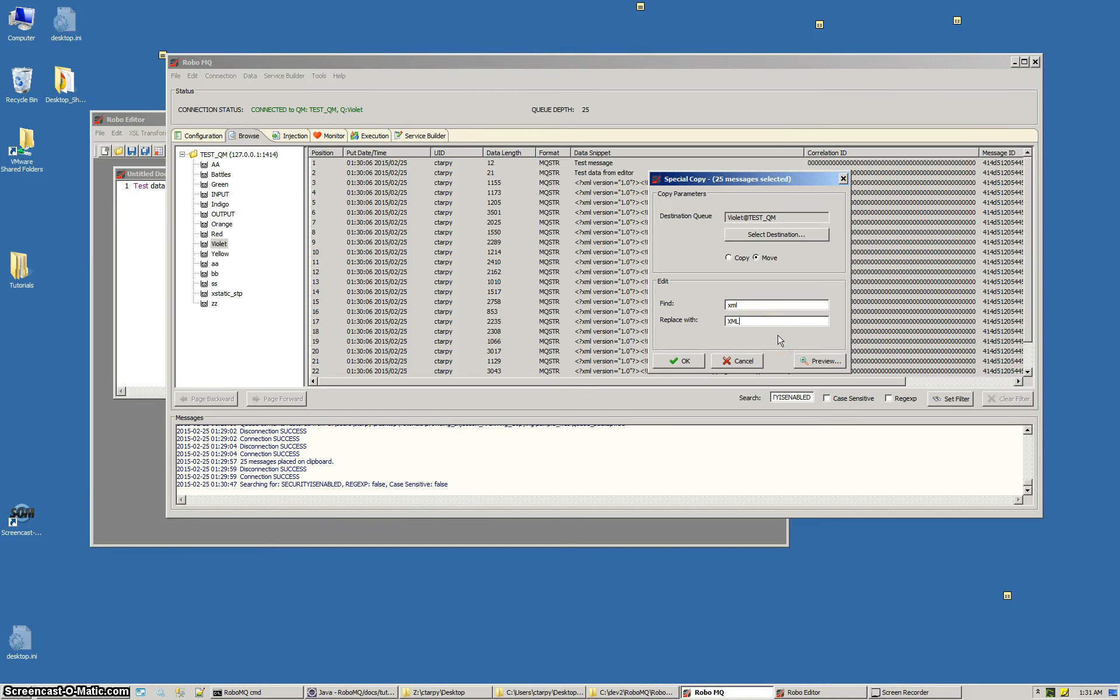
Step: Preview the Special Copy's text matches, and run it on the selected messages of queue Violet
left_click(817, 363)
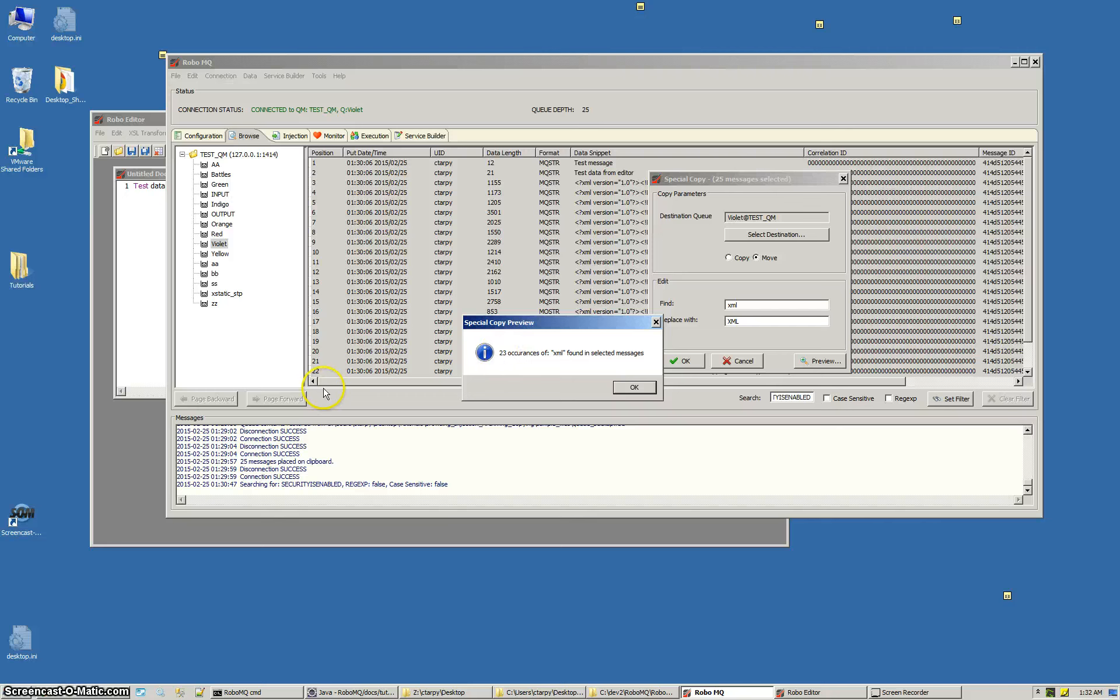
left_click(622, 390)
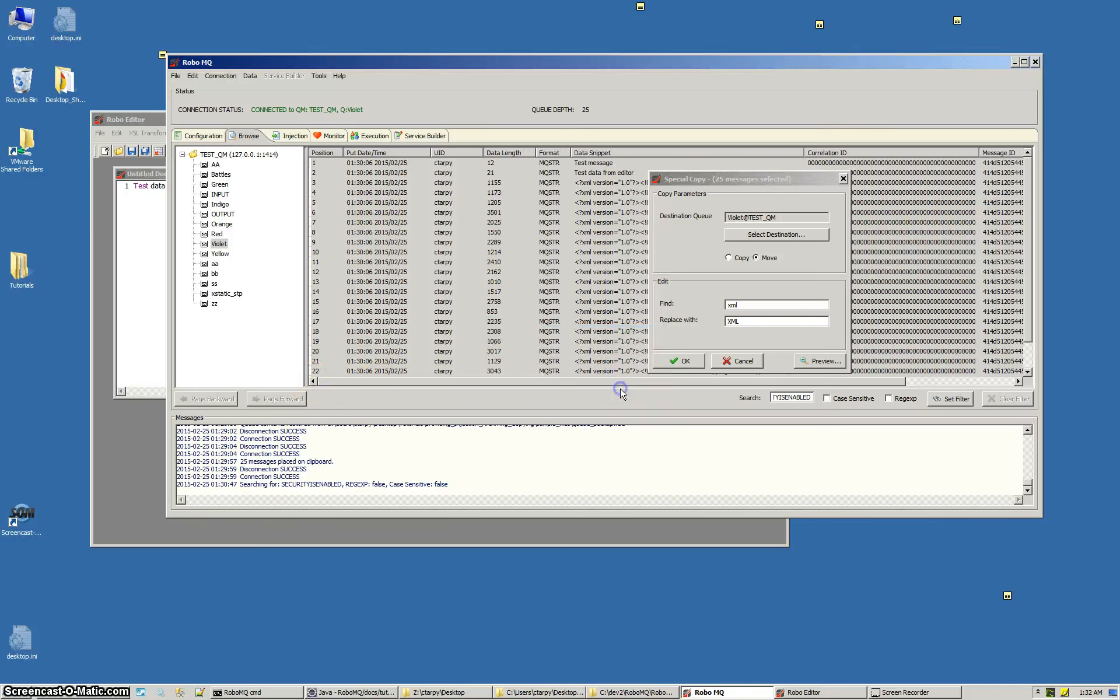
left_click(684, 362)
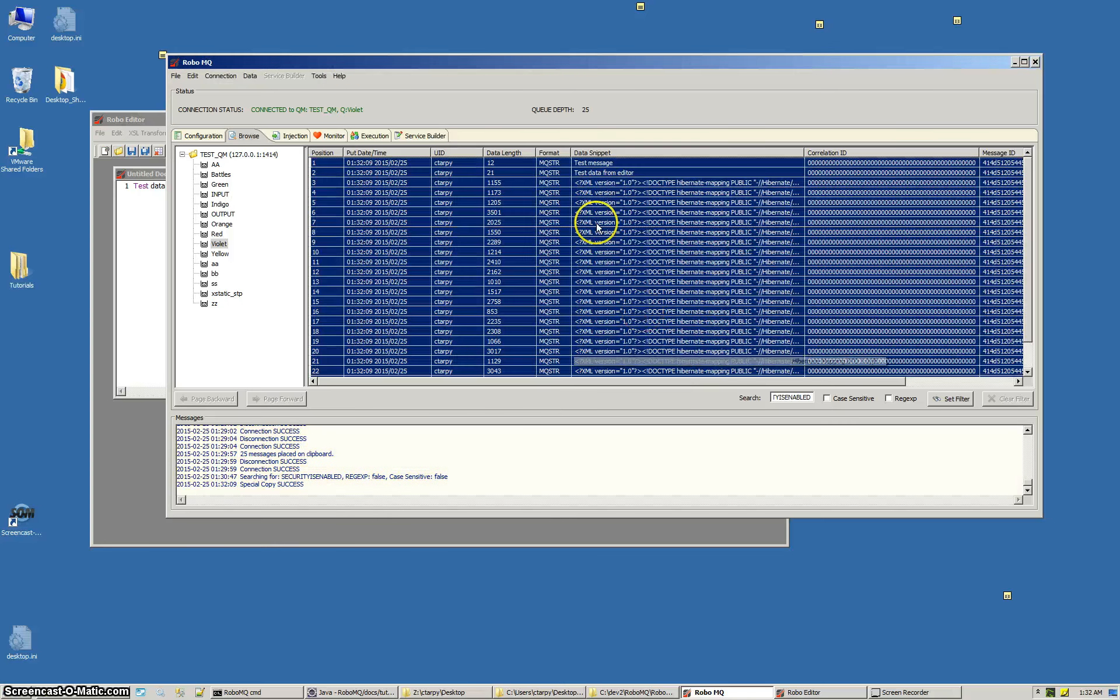
left_click(585, 202)
left_click(579, 242)
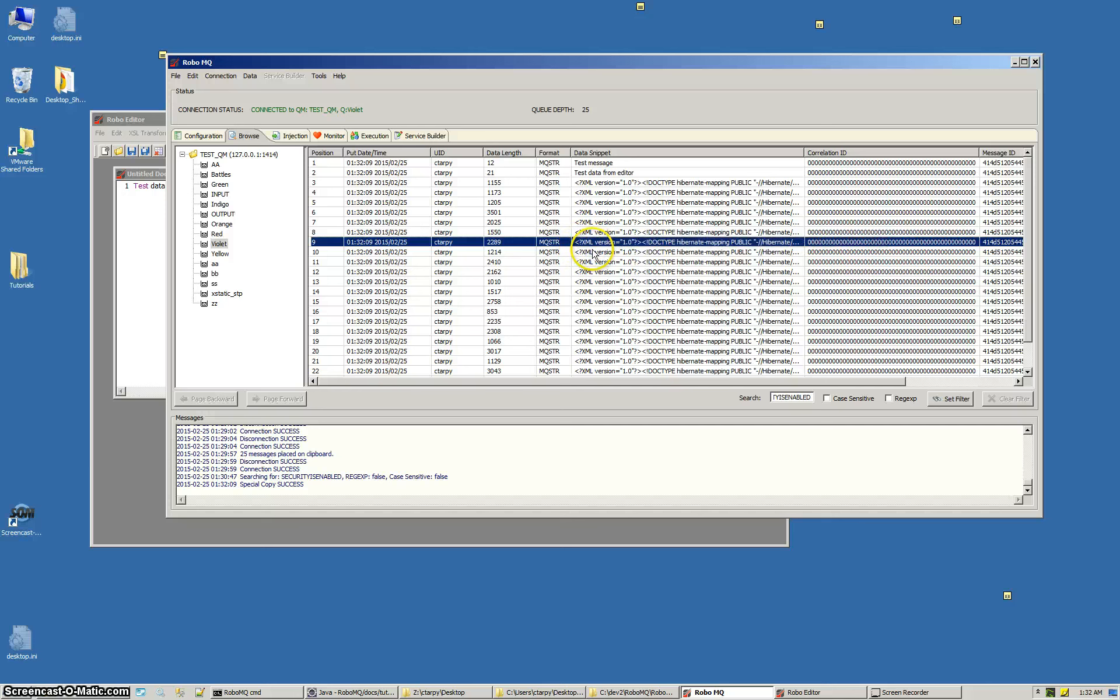
scroll(585, 245, "down", 1)
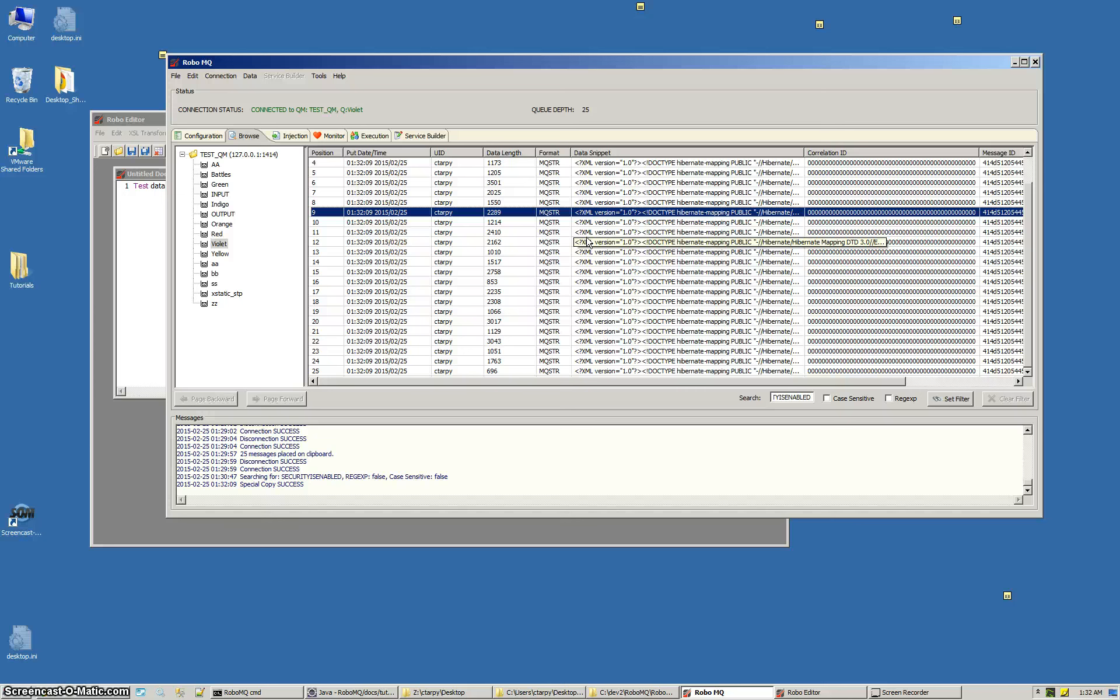